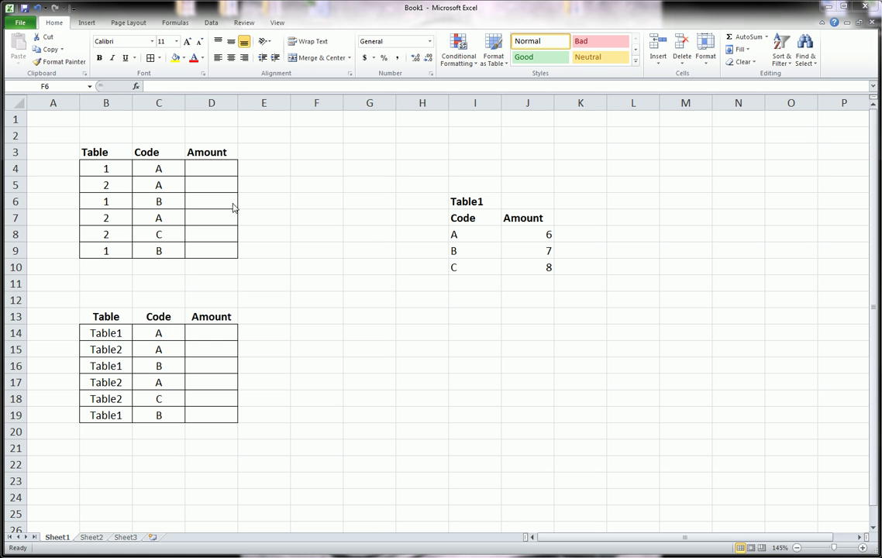
Step: Select the first Amount cell, D4, on Sheet1
left_click(217, 171)
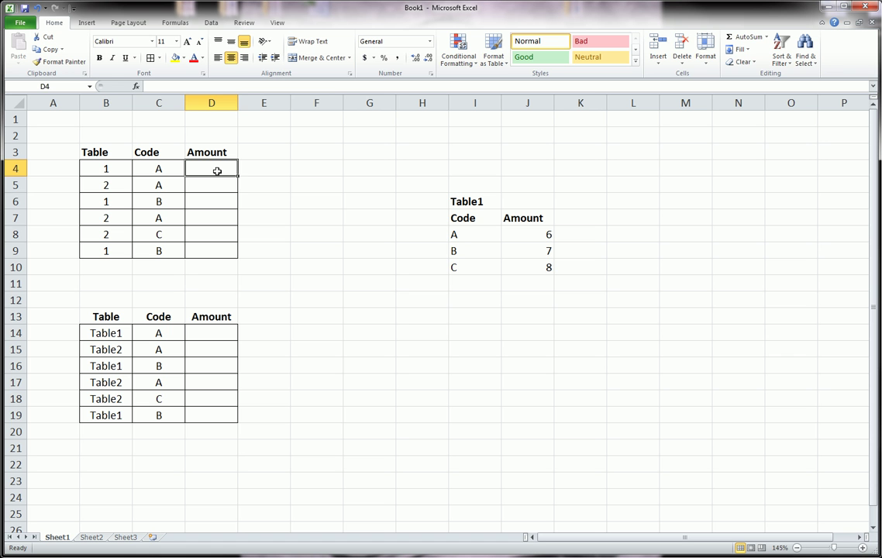
left_click(250, 185)
left_click(224, 169)
left_click(226, 182)
left_click(216, 168)
left_click(216, 180)
left_click(217, 169)
Step: Type =vlookup(C4, in D4 and bring up Sheet2's Table2
type("=vlooku")
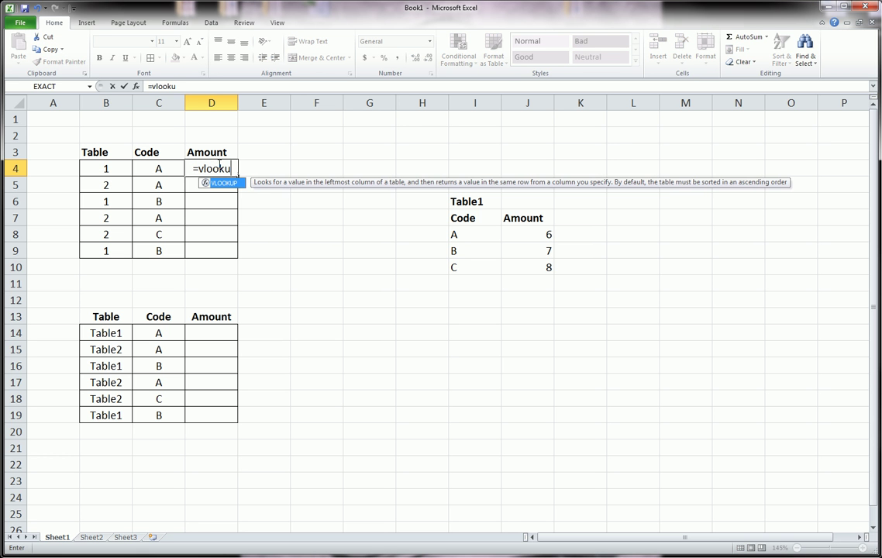
type("p(")
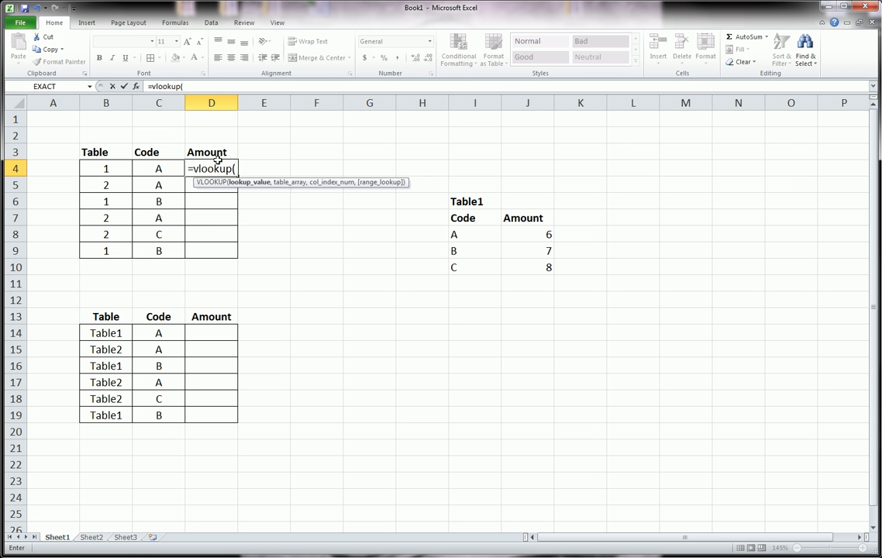
left_click(169, 167)
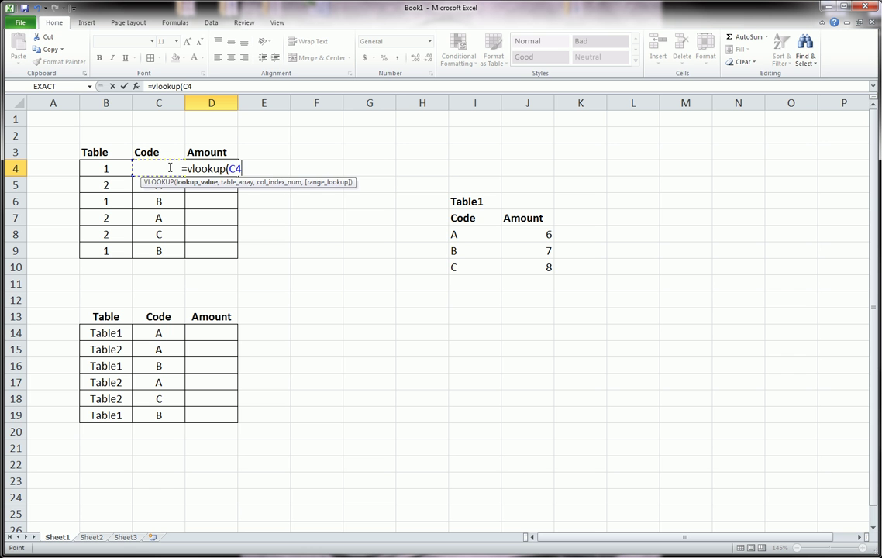
type(",")
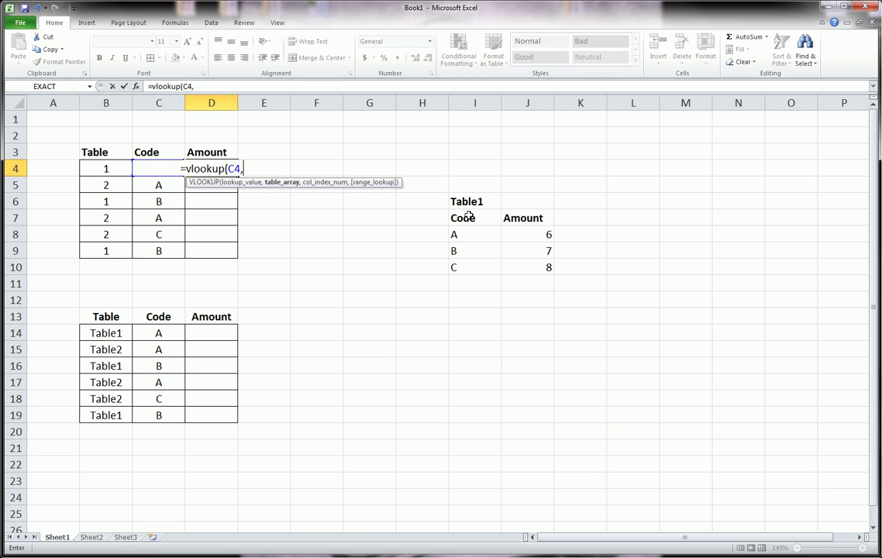
left_click(91, 537)
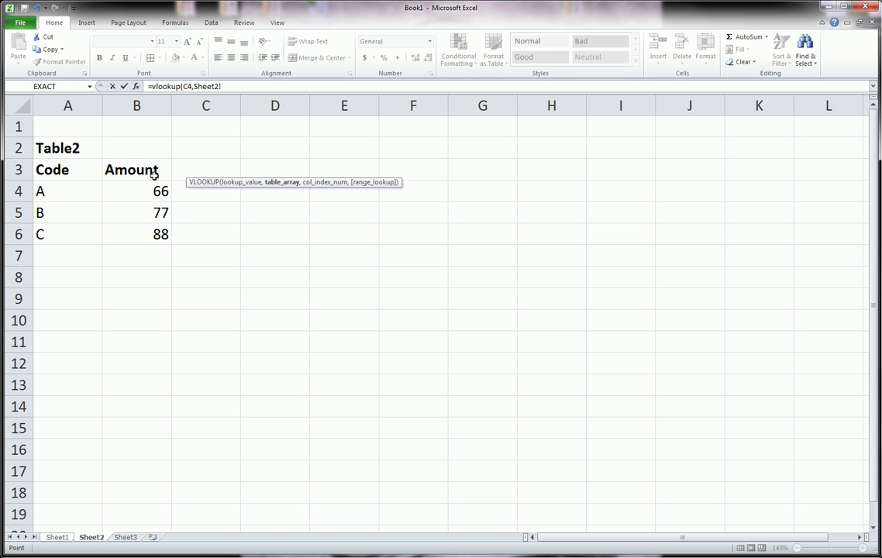
mouse_move(140, 187)
left_mouse_down()
mouse_move(168, 192)
mouse_move(152, 250)
mouse_move(146, 188)
left_mouse_up()
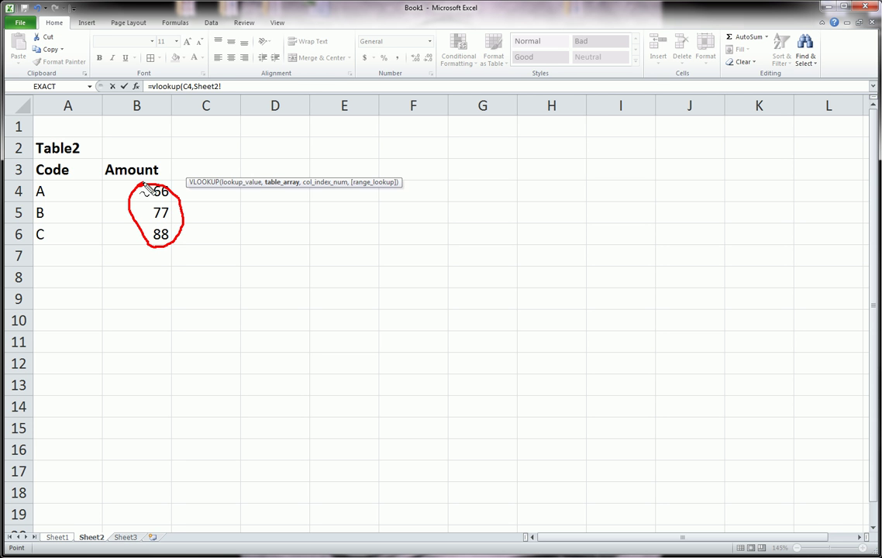
key("Escape")
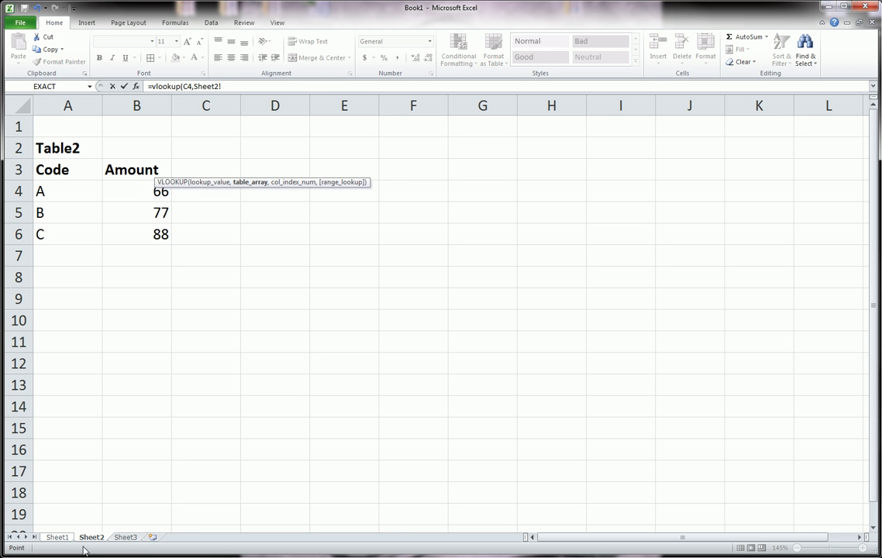
left_click(57, 536)
mouse_move(509, 229)
left_mouse_down()
mouse_move(557, 226)
mouse_move(523, 287)
mouse_move(510, 228)
left_mouse_up()
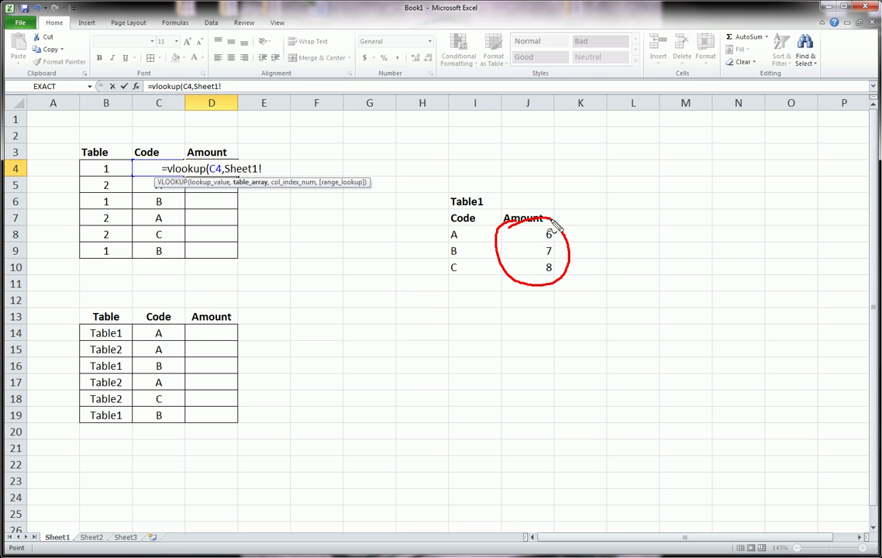
key("Escape")
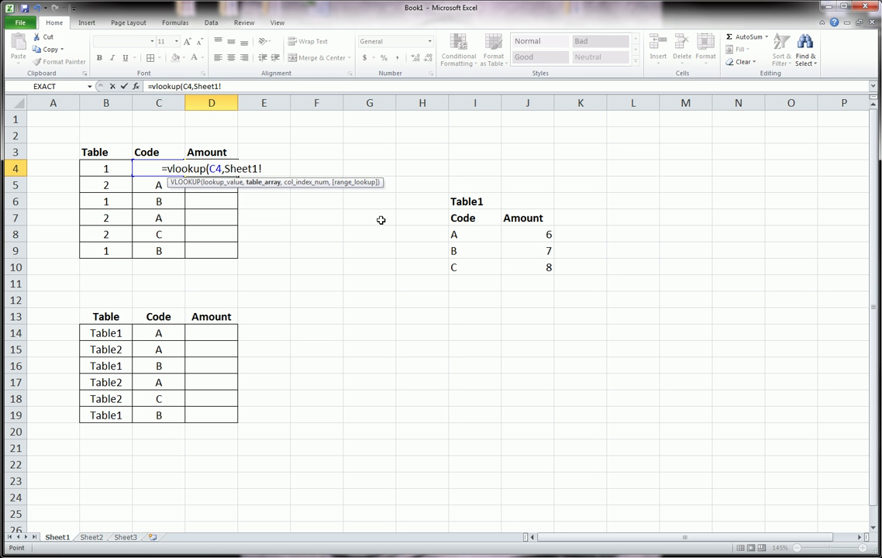
key("BackSpace")
key("BackSpace")
key("BackSpace")
key("BackSpace")
key("BackSpace")
key("BackSpace")
key("BackSpace")
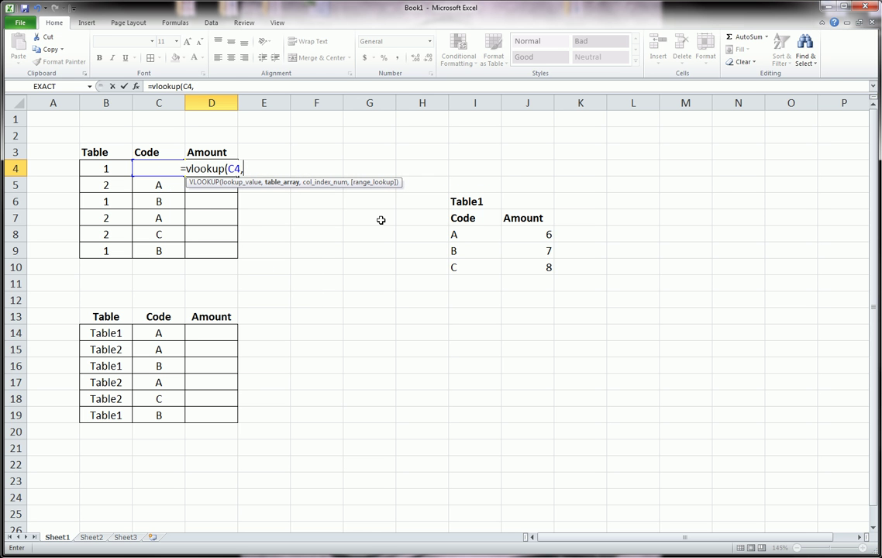
Step: Use Table1's I8:J10 as the absolute lookup range $I$8:$J$10
left_click_drag(475, 234, 527, 266)
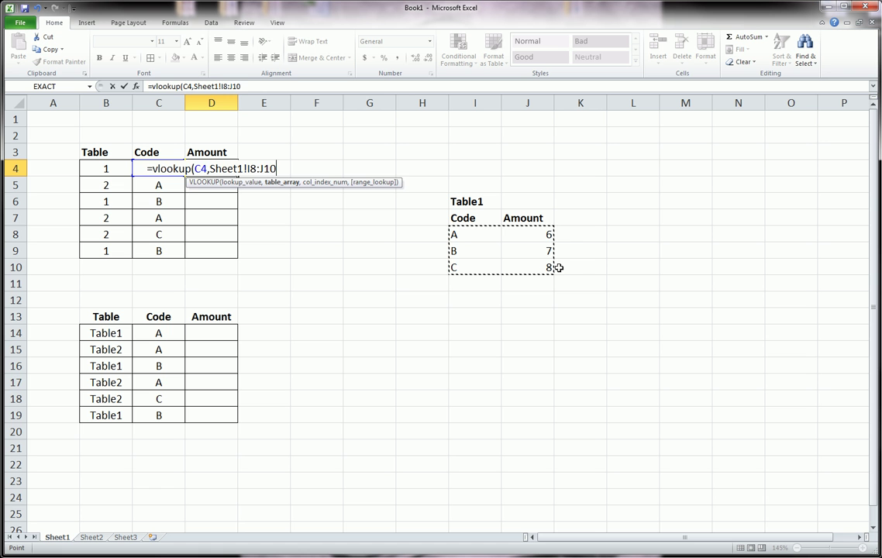
key("F4")
type(",")
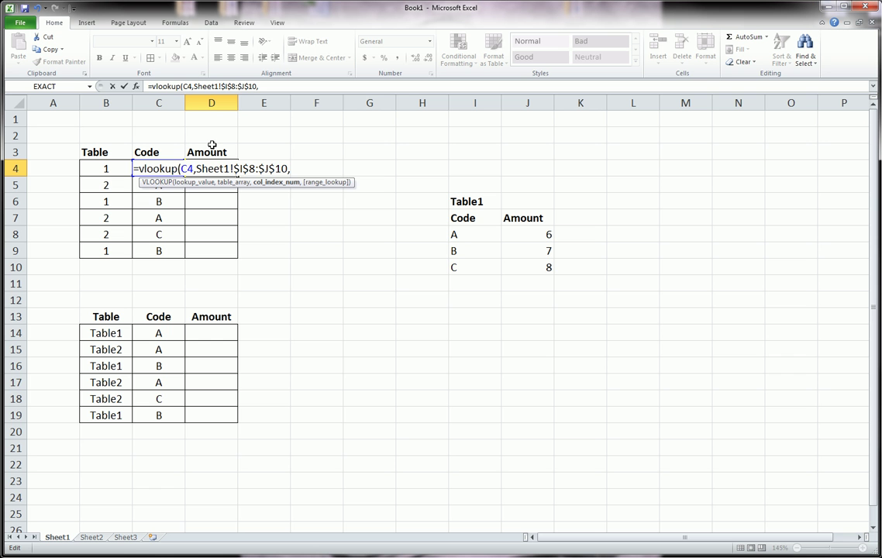
left_click_drag(205, 134, 217, 209)
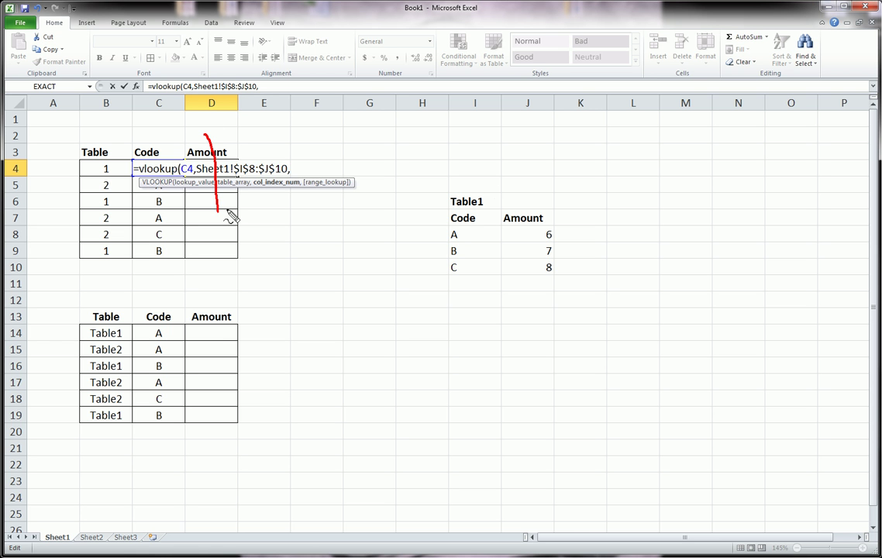
mouse_move(480, 220)
left_mouse_down()
mouse_move(480, 237)
mouse_move(549, 240)
left_mouse_up()
key("Escape")
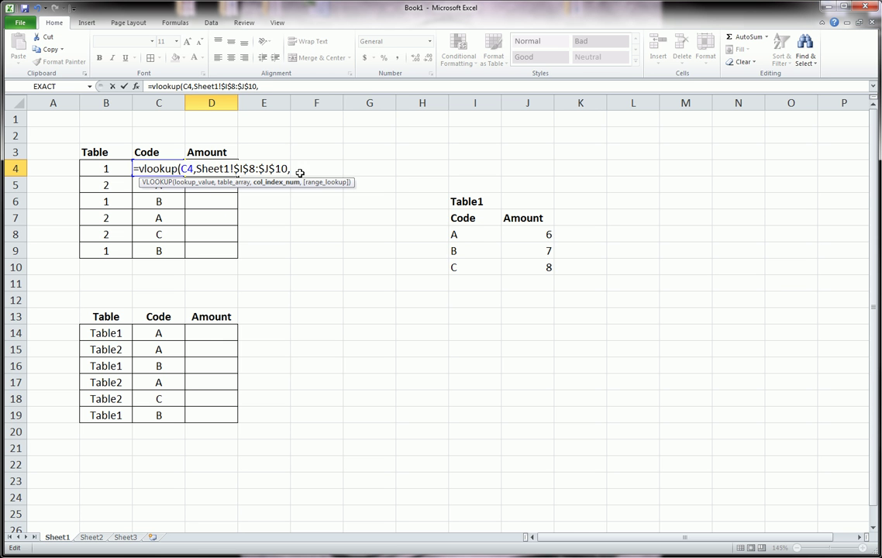
Step: Finish with column 2 and FALSE, fixing the typo, and enter the formula
type("2")
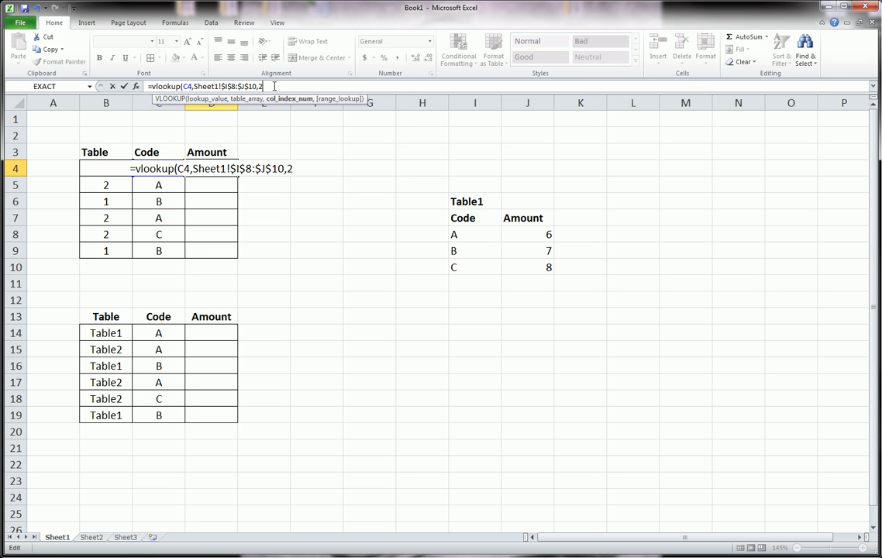
type(",fasle")
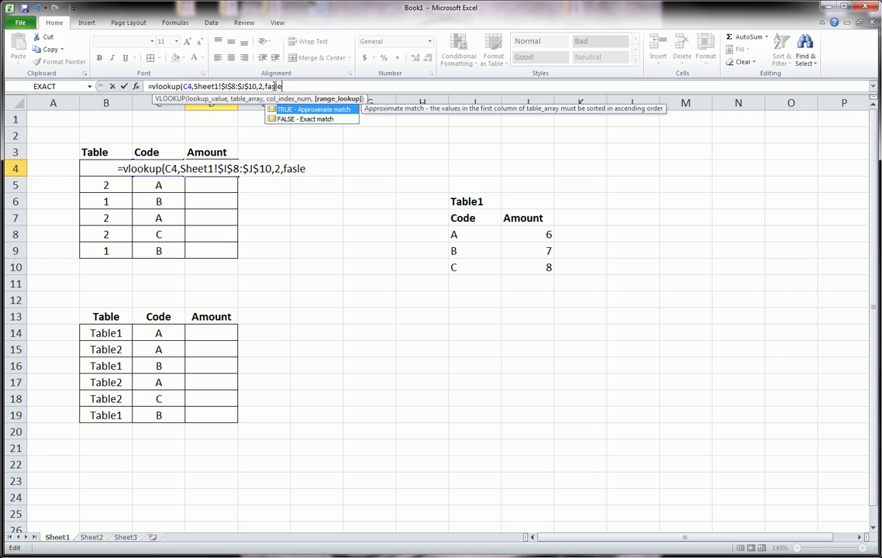
key("BackSpace")
key("BackSpace")
key("BackSpace")
type("lse)")
key("Return")
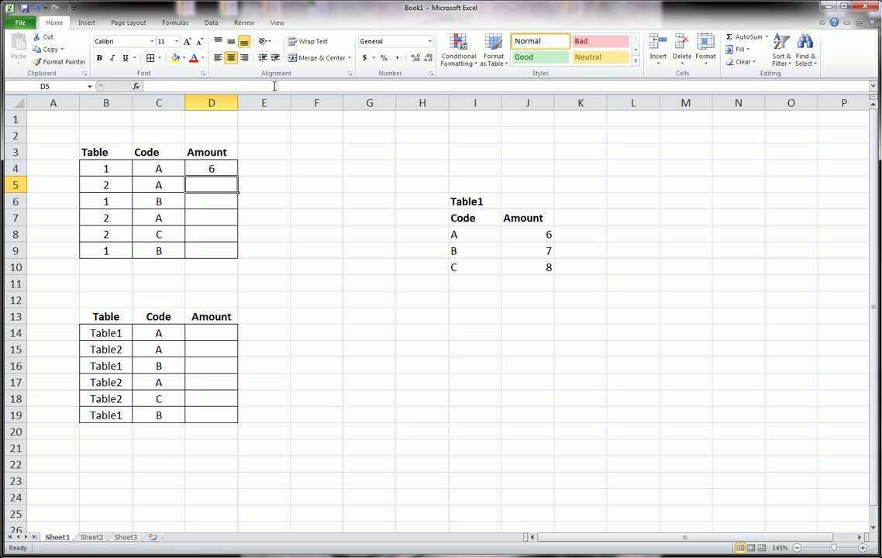
Step: Reselect D4 to review its lookup formula against Table1
left_click(214, 165)
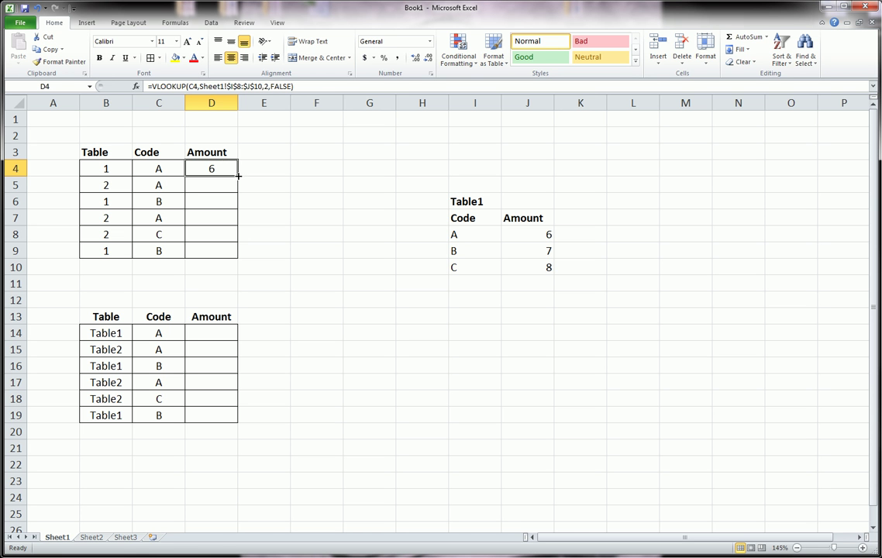
left_click(238, 176)
mouse_move(143, 162)
left_mouse_down()
mouse_move(174, 167)
mouse_move(144, 160)
left_mouse_up()
left_click_drag(450, 229, 465, 230)
left_click_drag(547, 230, 551, 226)
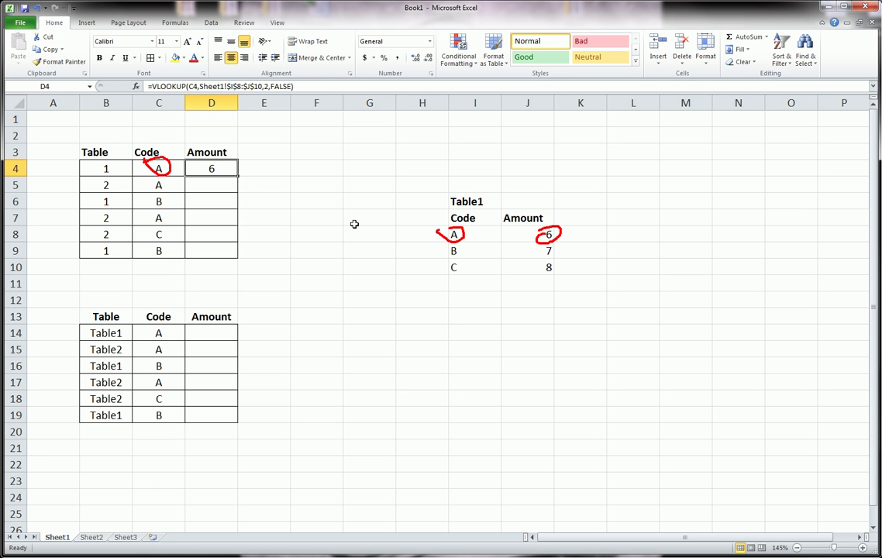
key("Escape")
Step: Fill D4's formula down to D9, giving 6, 7, 6, 8 and 7
left_click_drag(240, 178, 235, 256)
left_click_drag(155, 250, 160, 252)
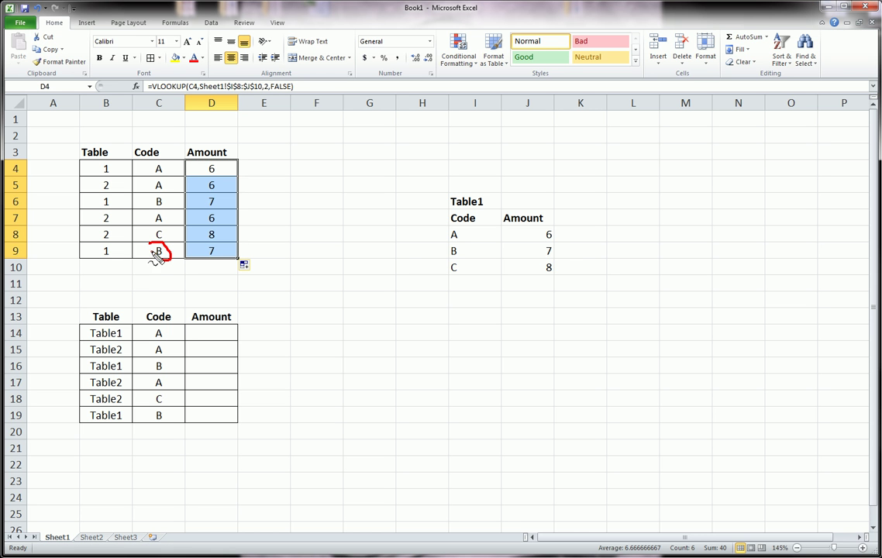
mouse_move(443, 245)
left_mouse_down()
mouse_move(553, 249)
mouse_move(431, 265)
left_mouse_up()
key("e")
mouse_move(152, 230)
left_mouse_down()
mouse_move(221, 250)
mouse_move(171, 213)
left_mouse_up()
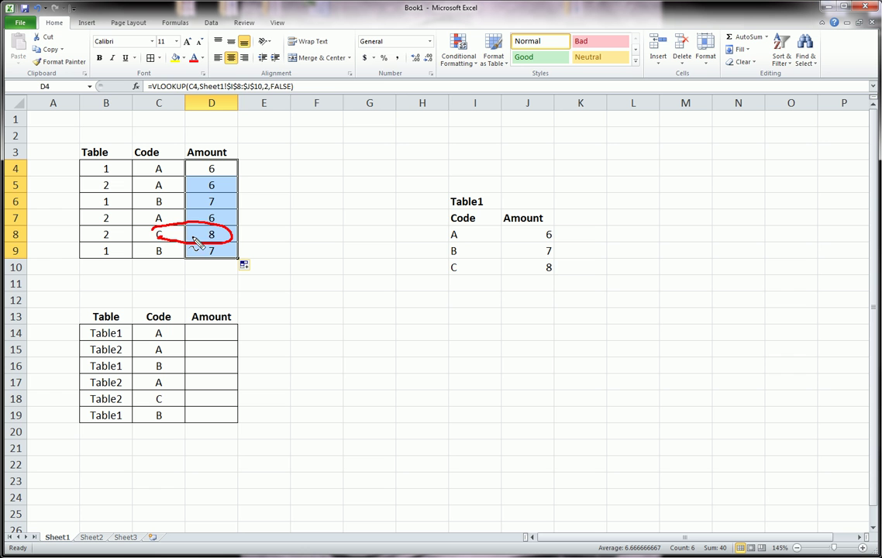
left_click_drag(443, 246, 528, 291)
key("e")
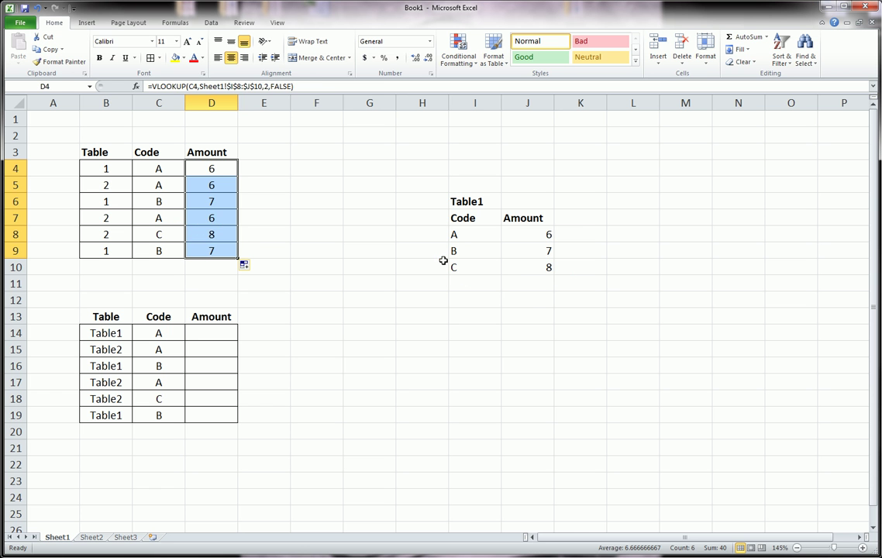
left_click(372, 232)
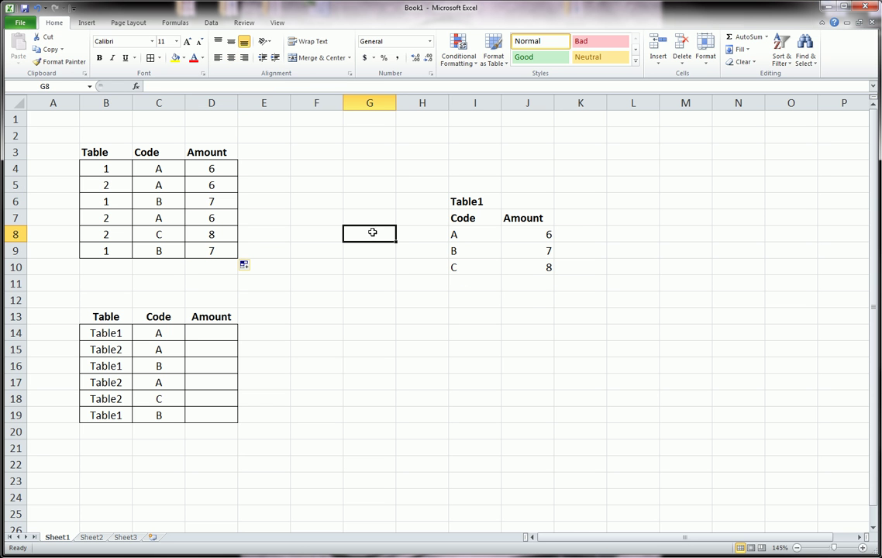
left_click(222, 170)
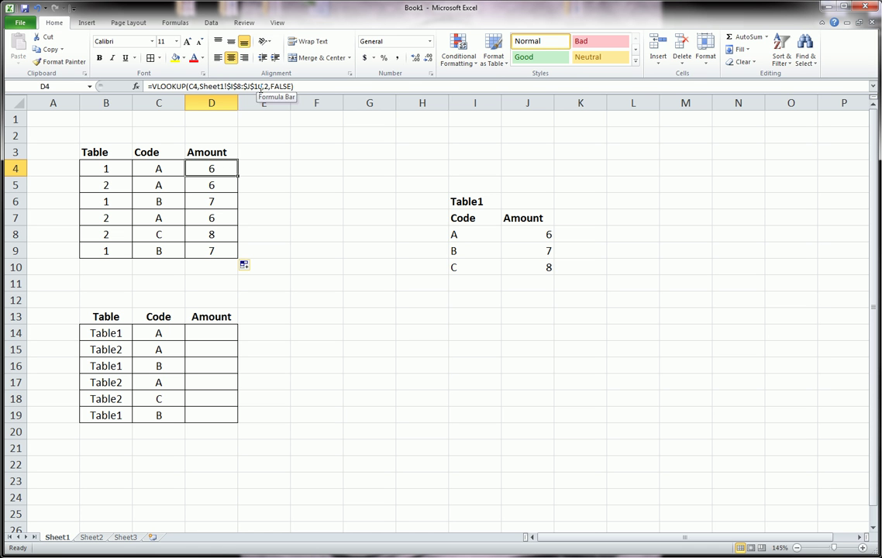
left_click_drag(467, 230, 545, 269)
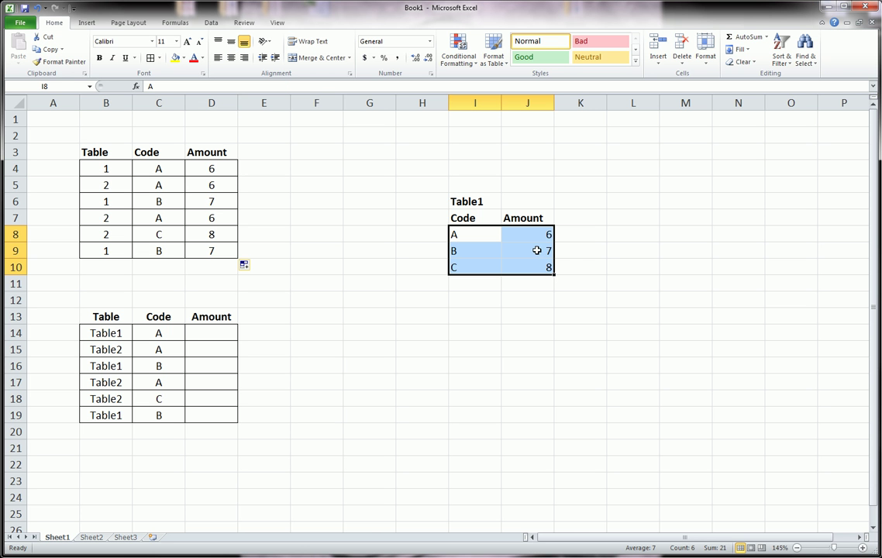
mouse_move(443, 193)
left_mouse_down()
mouse_move(532, 191)
mouse_move(441, 174)
left_mouse_up()
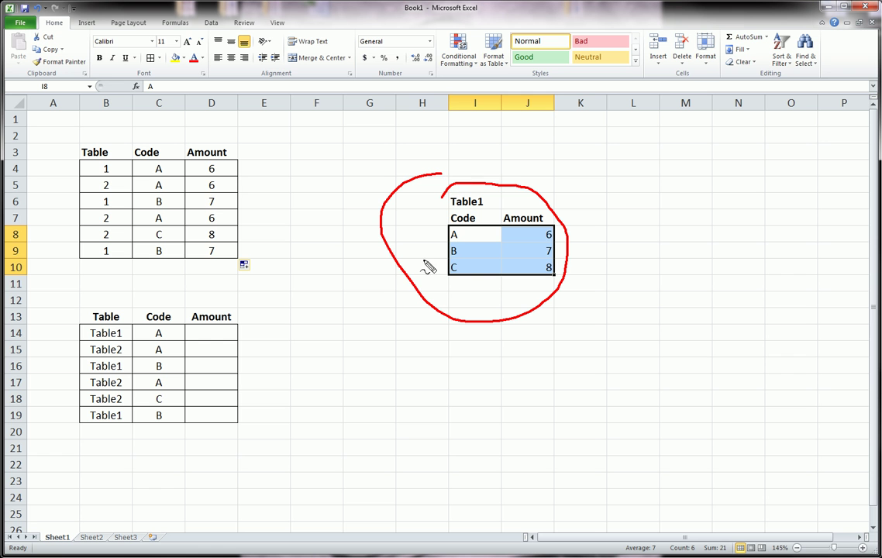
mouse_move(203, 165)
left_mouse_down()
mouse_move(220, 169)
mouse_move(203, 176)
mouse_move(195, 167)
left_mouse_up()
mouse_move(101, 166)
left_mouse_down()
mouse_move(95, 174)
mouse_move(115, 172)
mouse_move(98, 162)
mouse_move(97, 188)
mouse_move(121, 203)
left_mouse_up()
key("Escape")
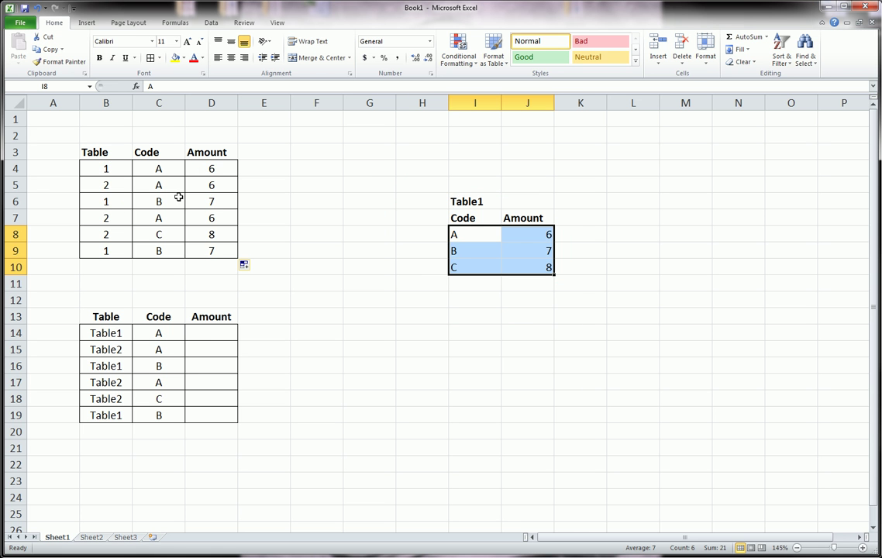
left_click(103, 168)
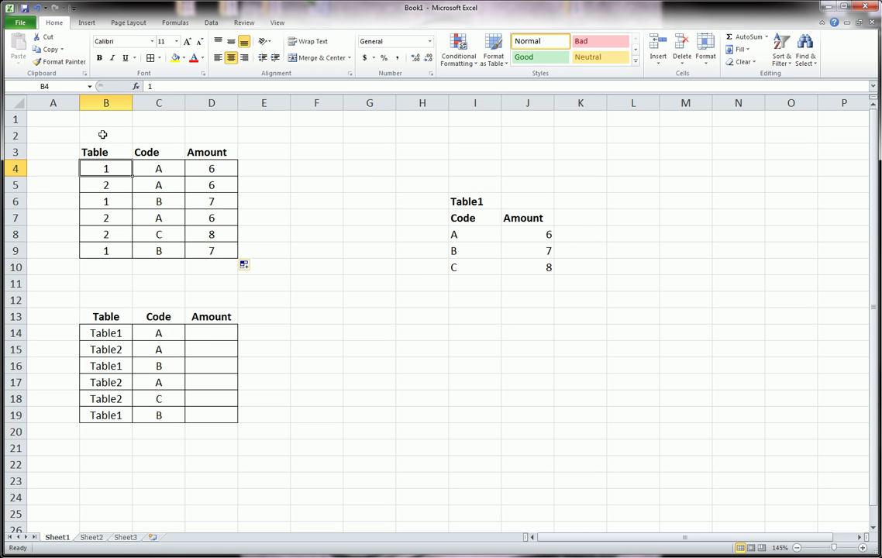
Step: Review D4's formula and the table numbers 1 and 2 in B4 and B5
mouse_move(79, 147)
left_mouse_down()
mouse_move(111, 146)
mouse_move(73, 153)
left_mouse_up()
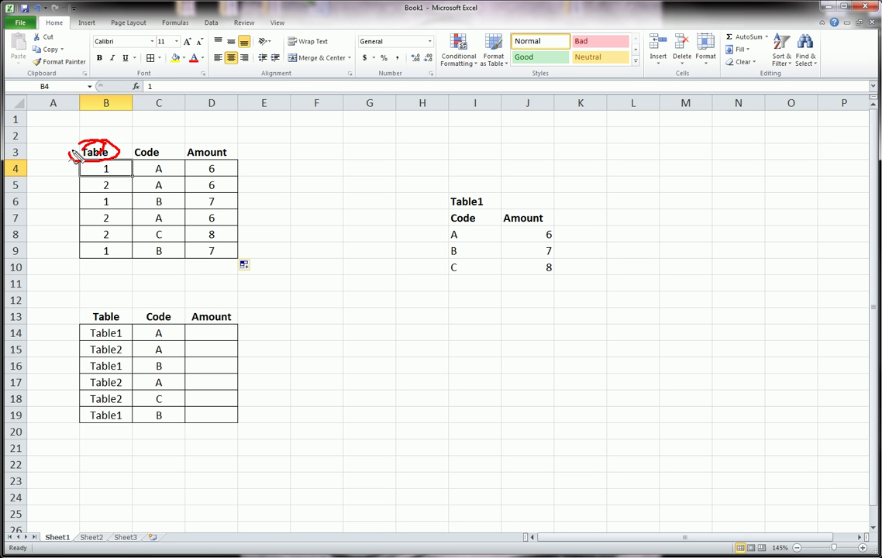
key("Escape")
left_click(225, 171)
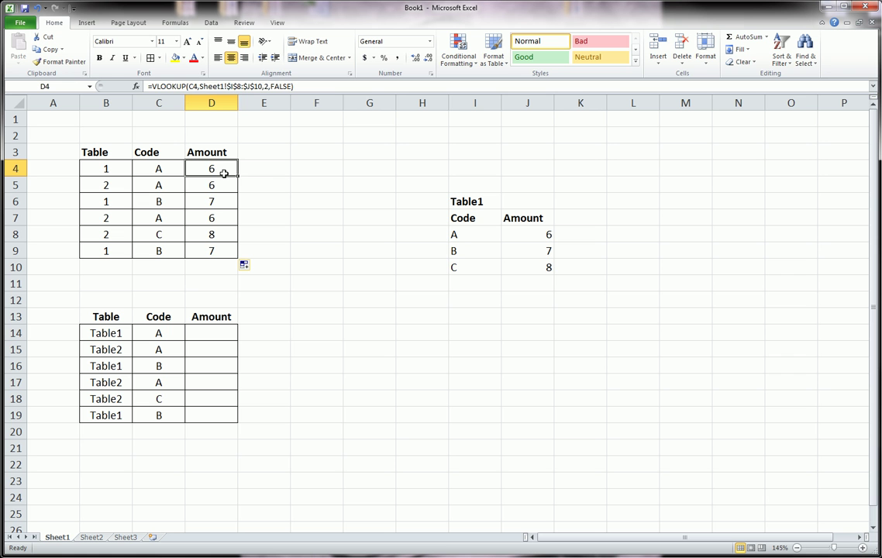
left_click(118, 168)
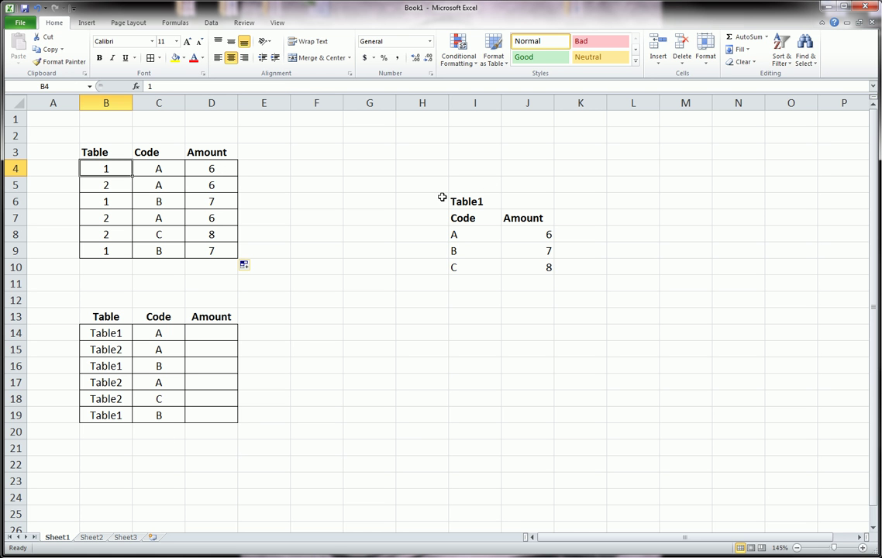
left_click(117, 186)
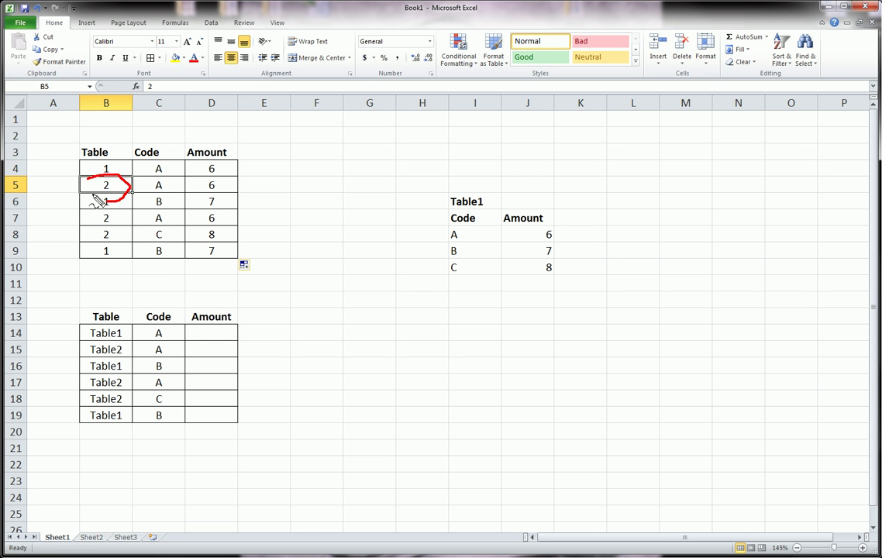
Step: Show Table2 on Sheet2, then return to Sheet1 and clear D4:D9
left_click(90, 537)
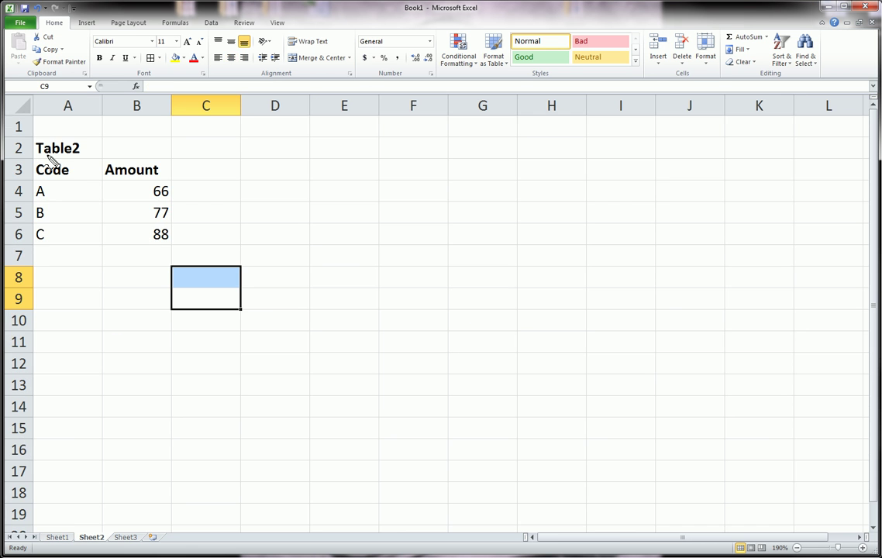
mouse_move(34, 139)
left_mouse_down()
mouse_move(168, 156)
mouse_move(75, 289)
mouse_move(62, 155)
left_mouse_up()
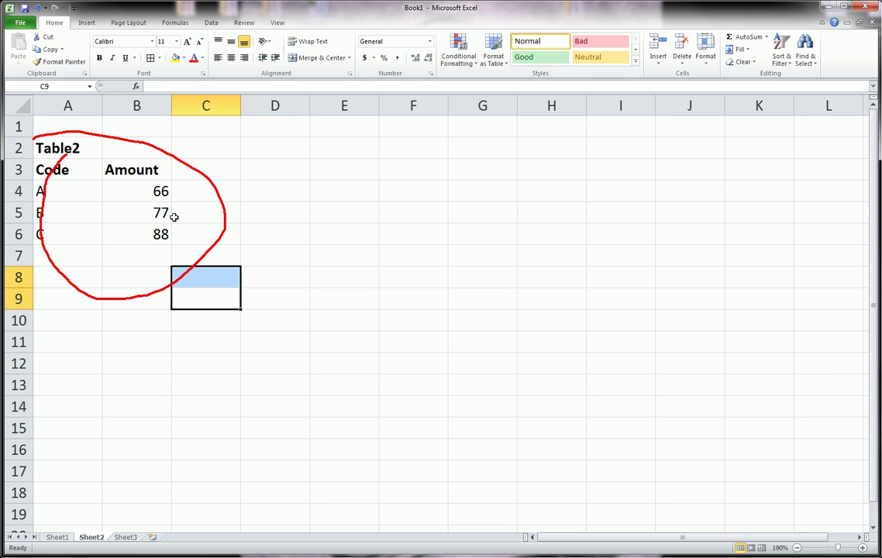
left_click(68, 538)
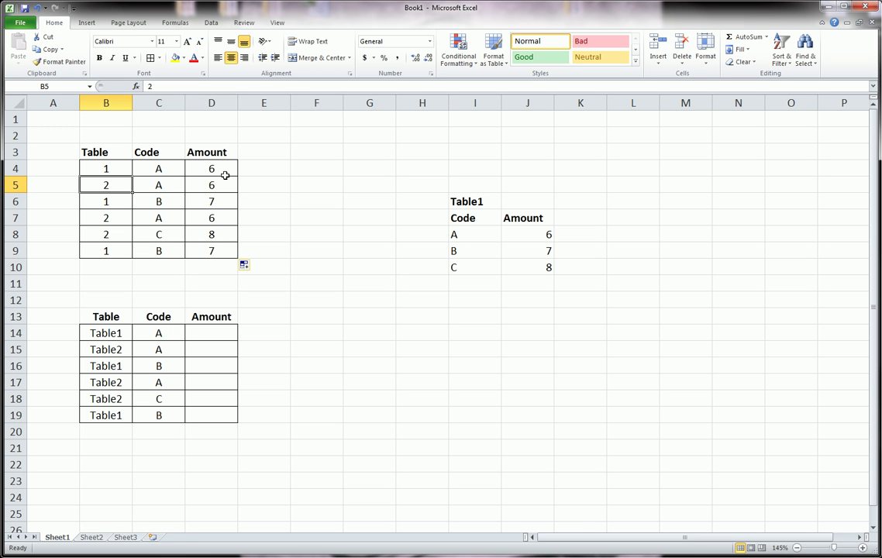
left_click_drag(223, 170, 220, 247)
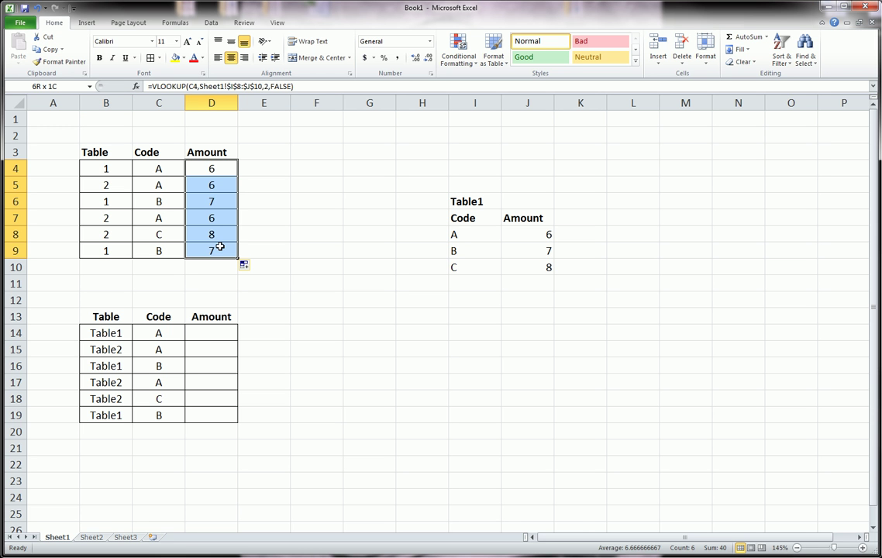
key("Delete")
Step: Start D4's formula as =vlookup(C4,choose(B4, with B4 as the table index
left_click(224, 168)
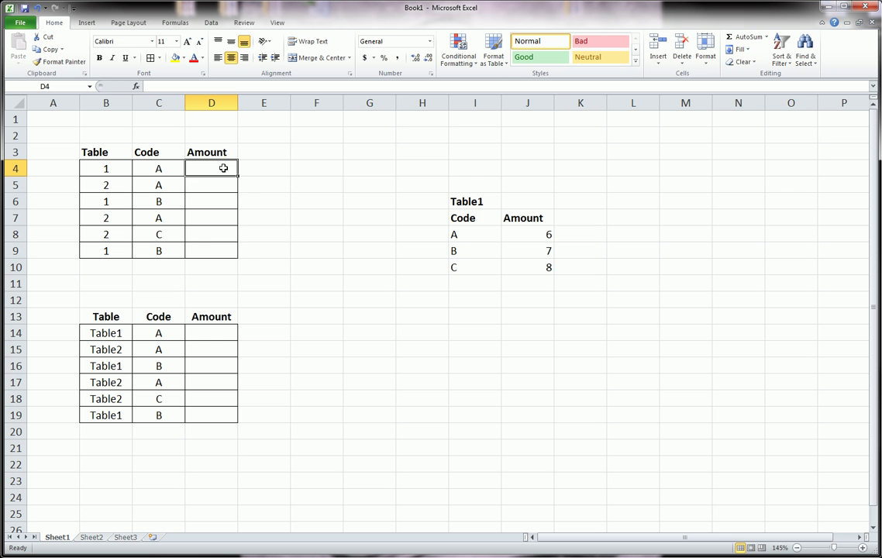
type("=vl")
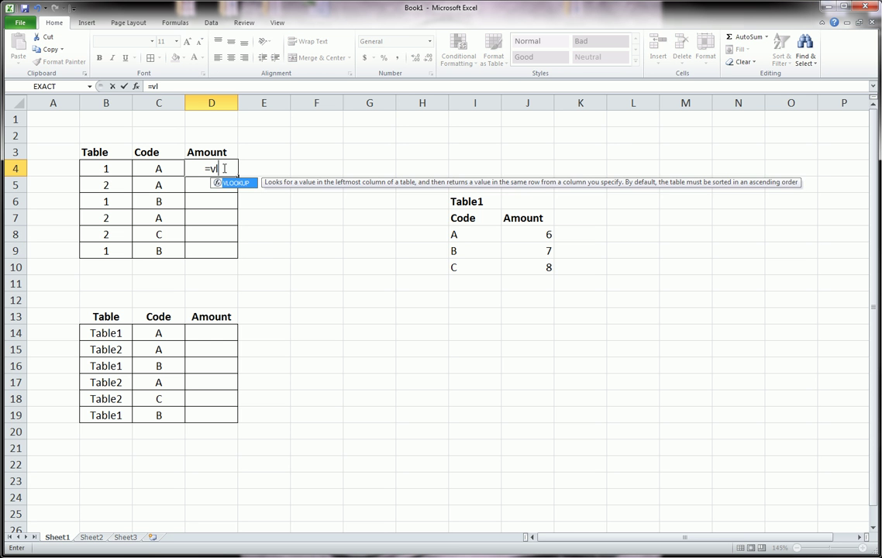
type("ookup(")
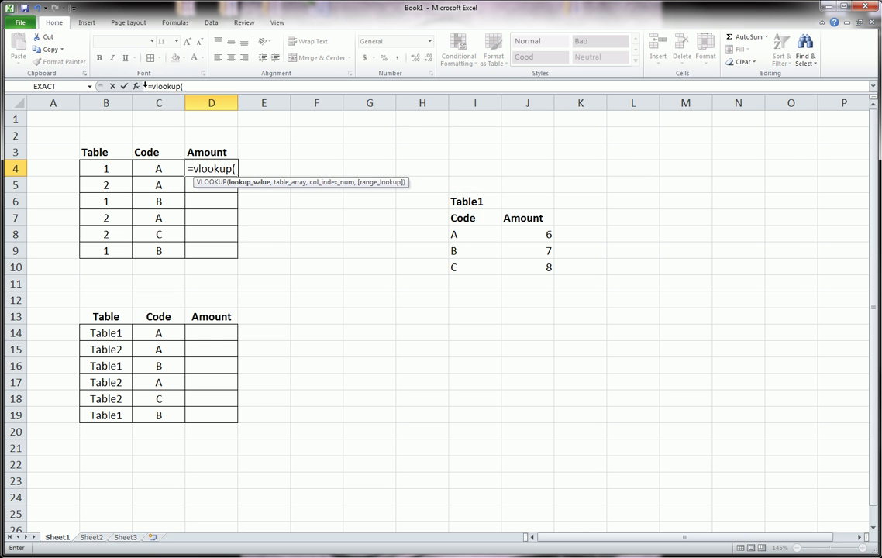
left_click(170, 168)
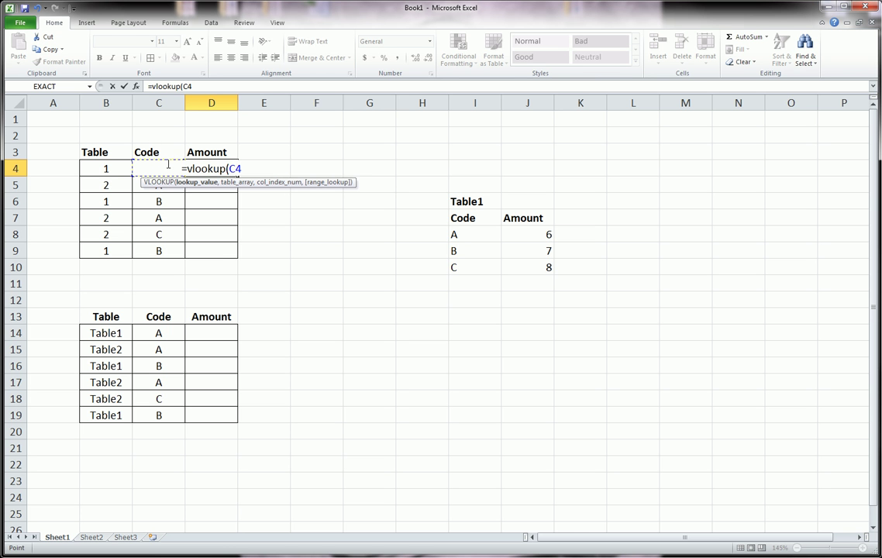
type(",")
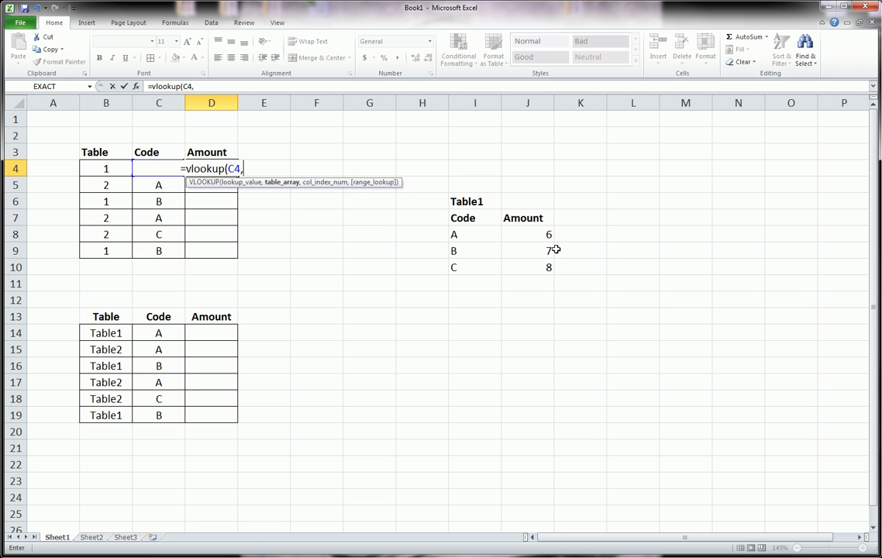
type("choo")
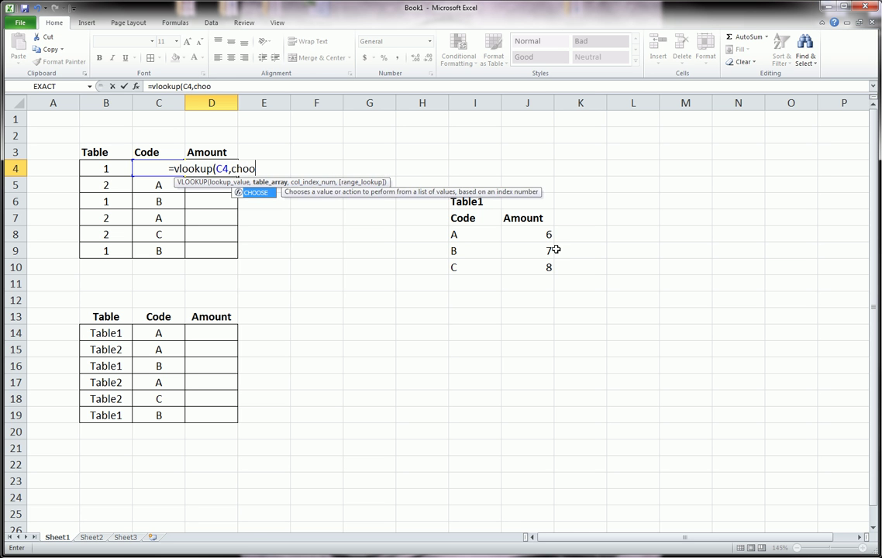
type("se(")
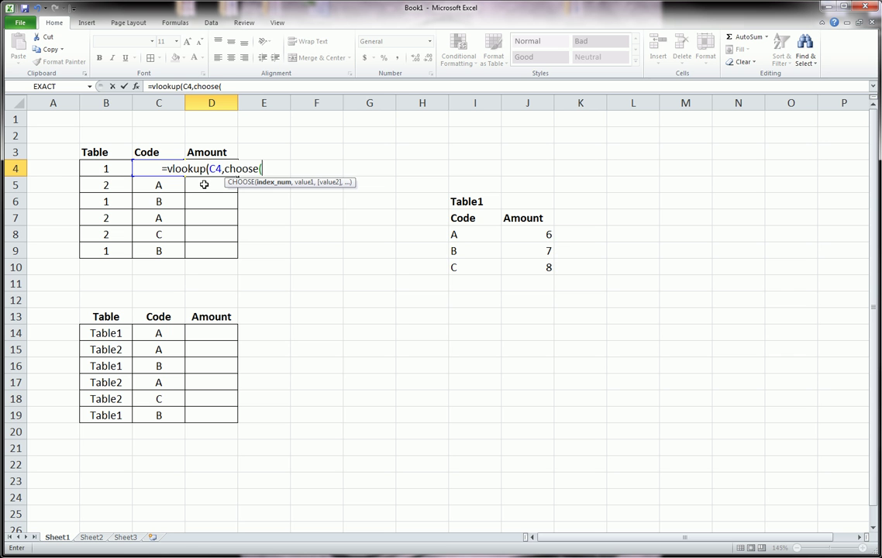
left_click(116, 169)
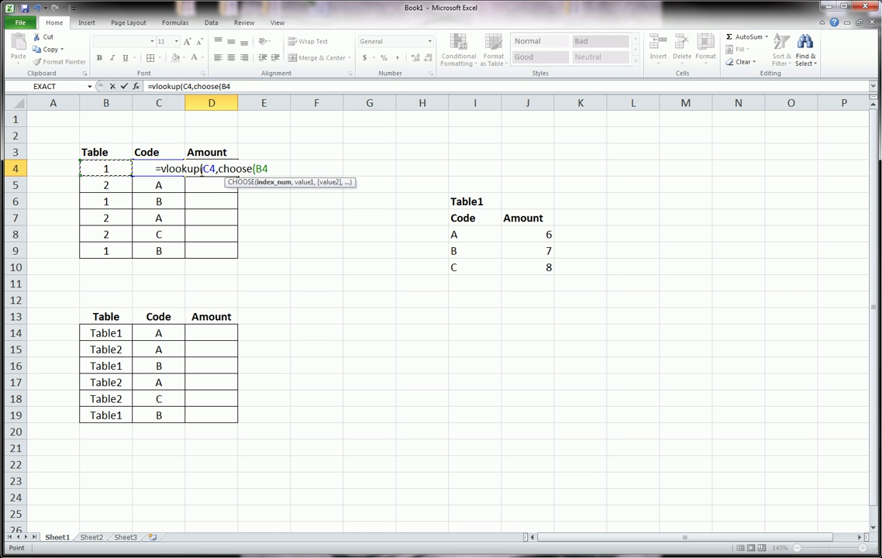
type(",")
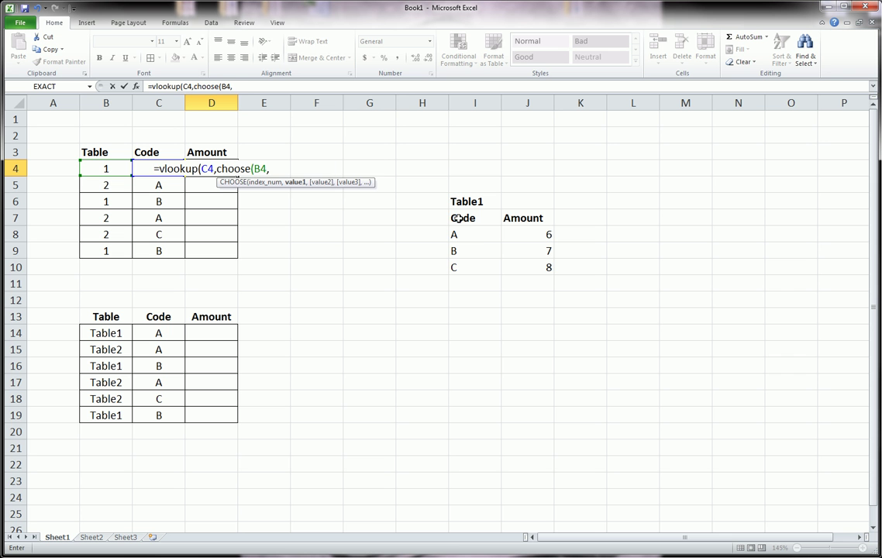
Step: Add $I$8:$J$10 as CHOOSE's first table, then go to Sheet2 for the second
left_click(481, 234)
left_click_drag(481, 234, 524, 266)
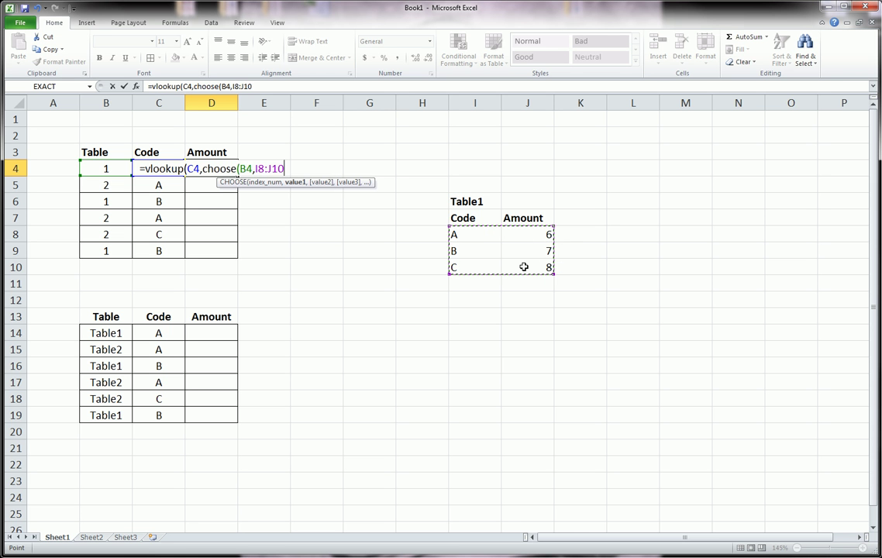
key("F4")
type(",")
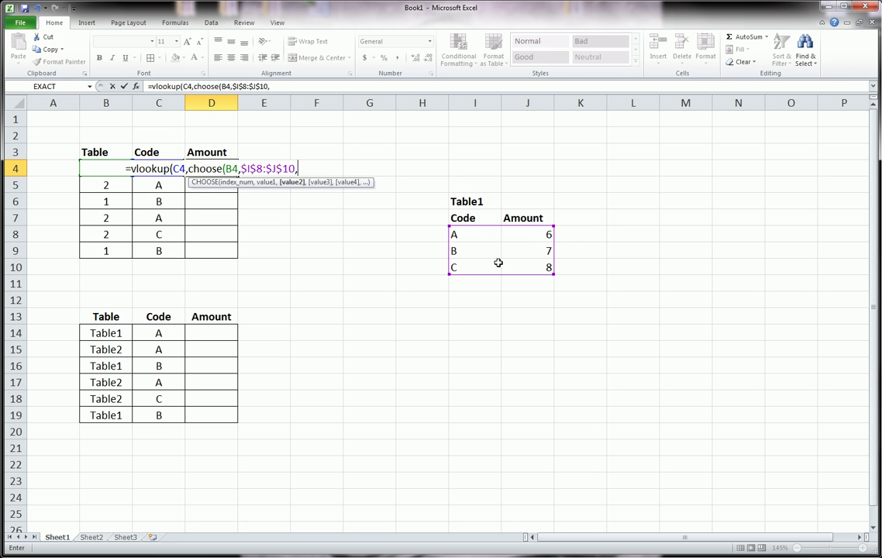
left_click(91, 536)
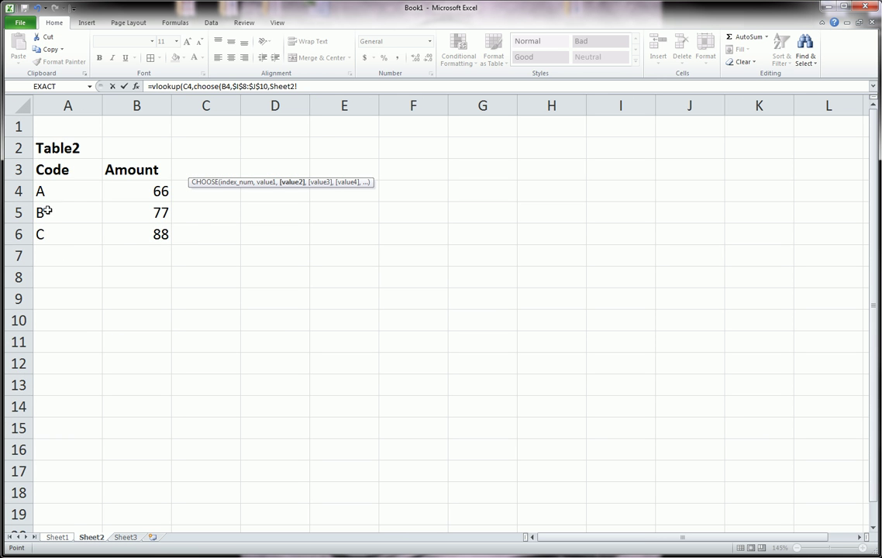
Step: Add Sheet2's A4:B6 as the second choice, then column 2 and FALSE, returning 6
left_click_drag(40, 187, 138, 232)
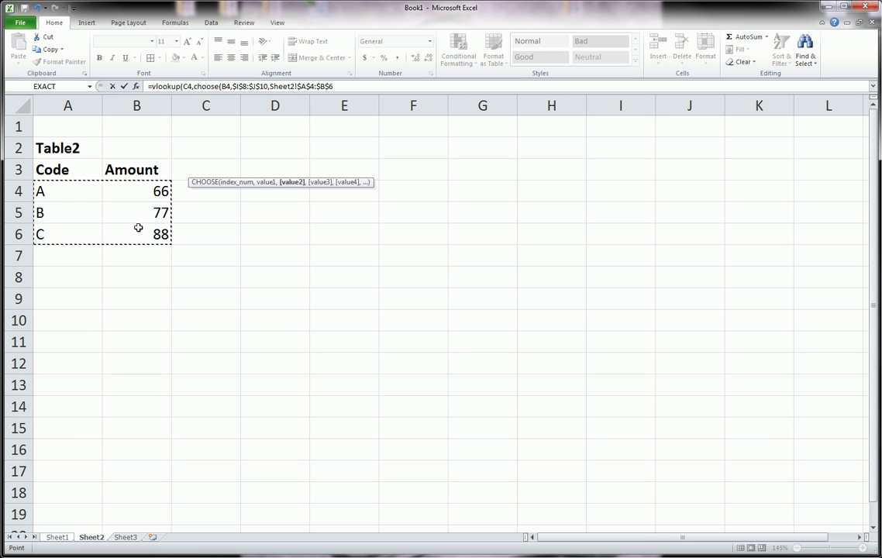
type(")")
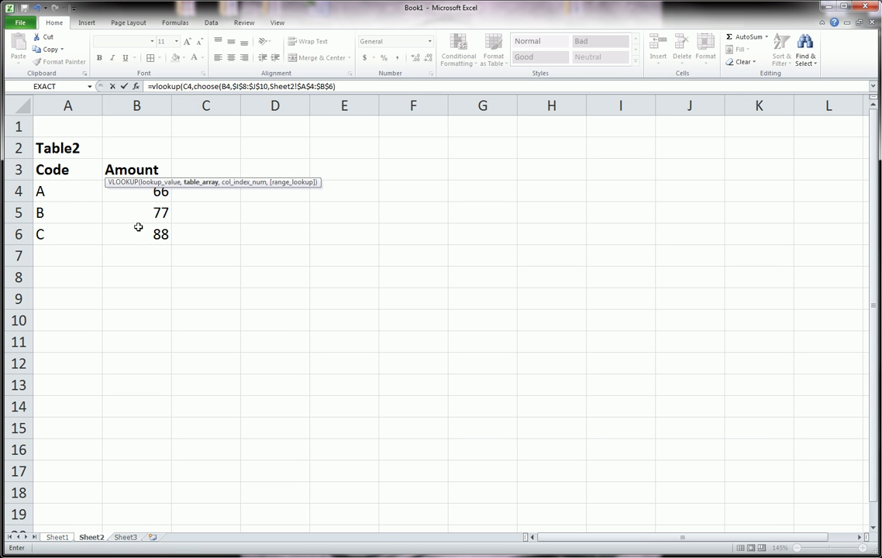
type(",")
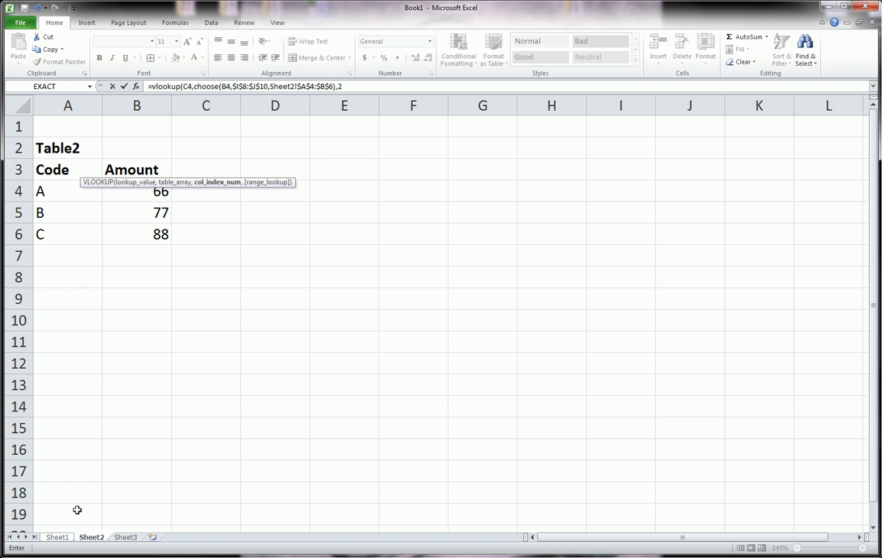
type("2,")
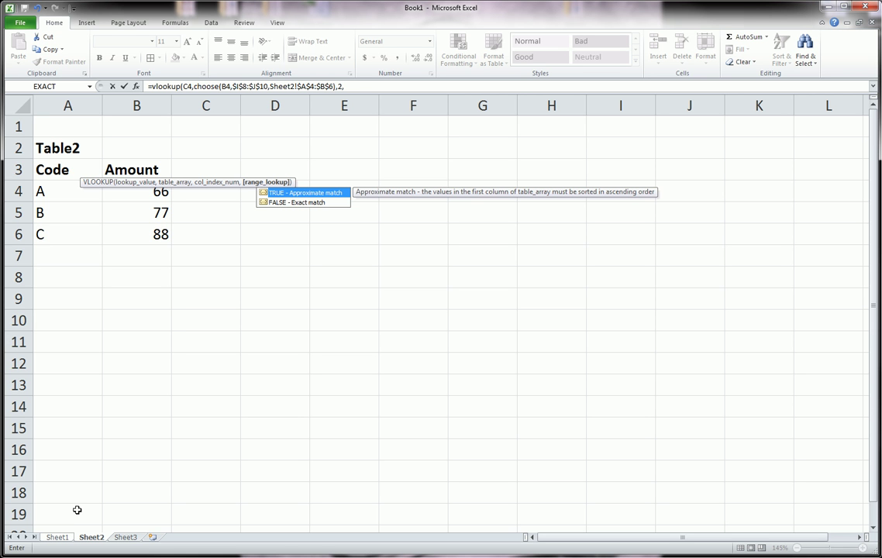
type("false)")
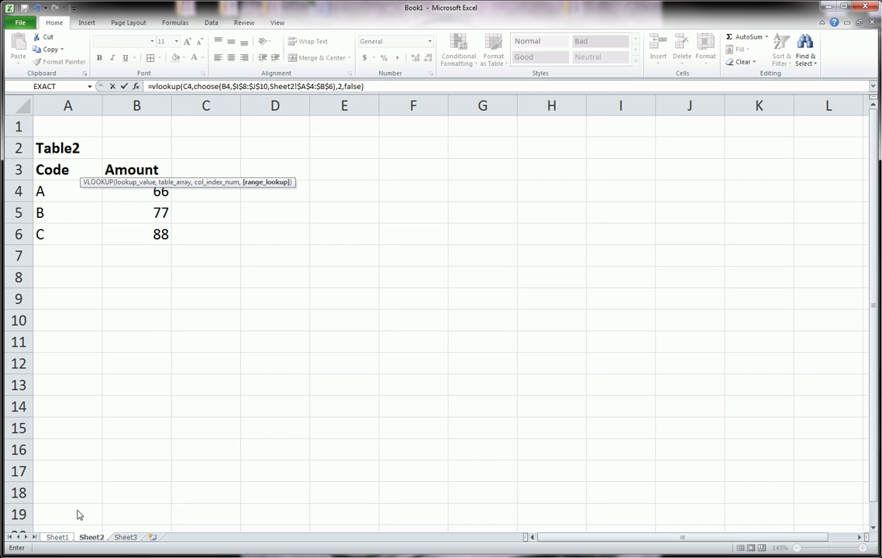
key("Return")
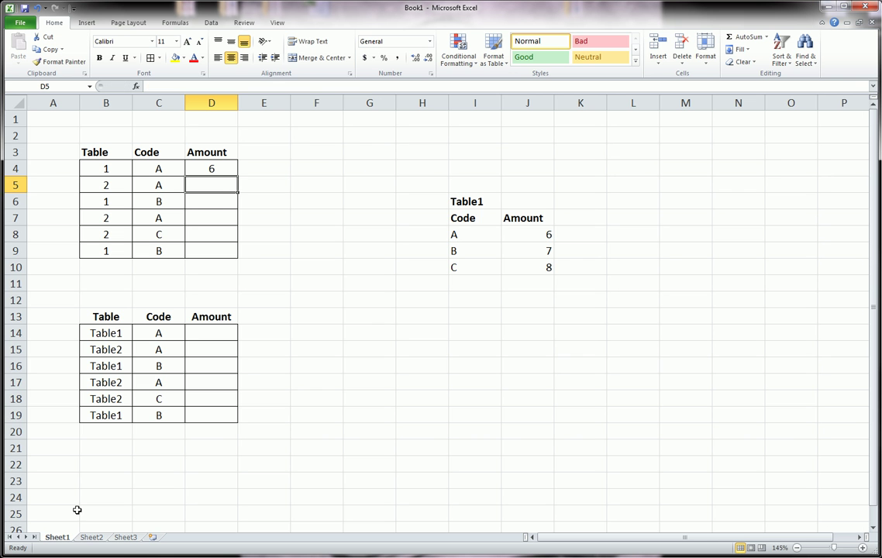
Step: Copy D4's formula into D5, returning 66, and compare codes and table numbers
left_click(220, 167)
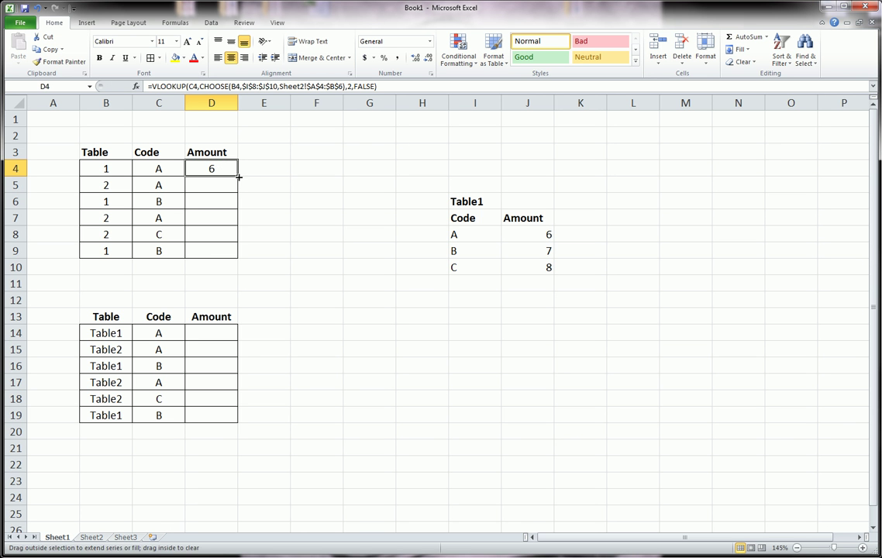
left_click_drag(238, 182, 236, 189)
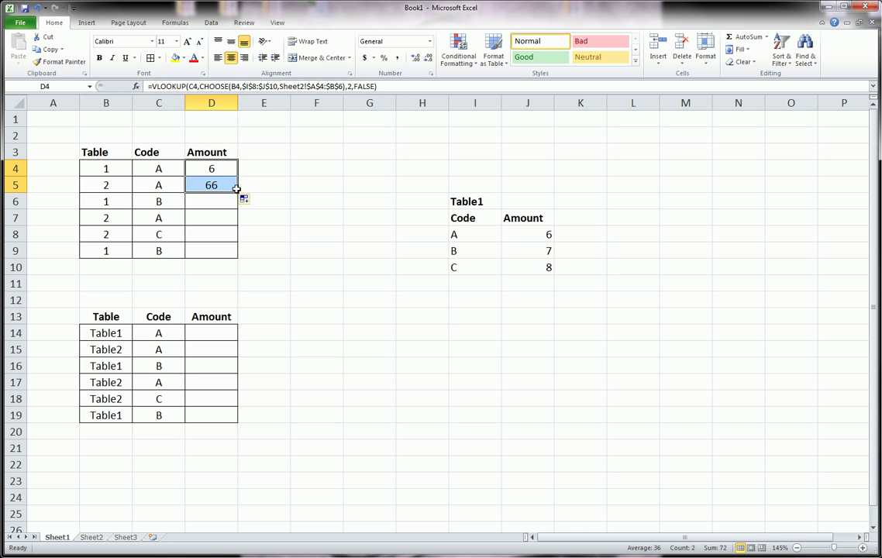
left_click(124, 188)
left_click(141, 187)
mouse_move(165, 169)
left_mouse_down()
mouse_move(161, 182)
mouse_move(175, 169)
mouse_move(153, 197)
mouse_move(159, 169)
left_mouse_up()
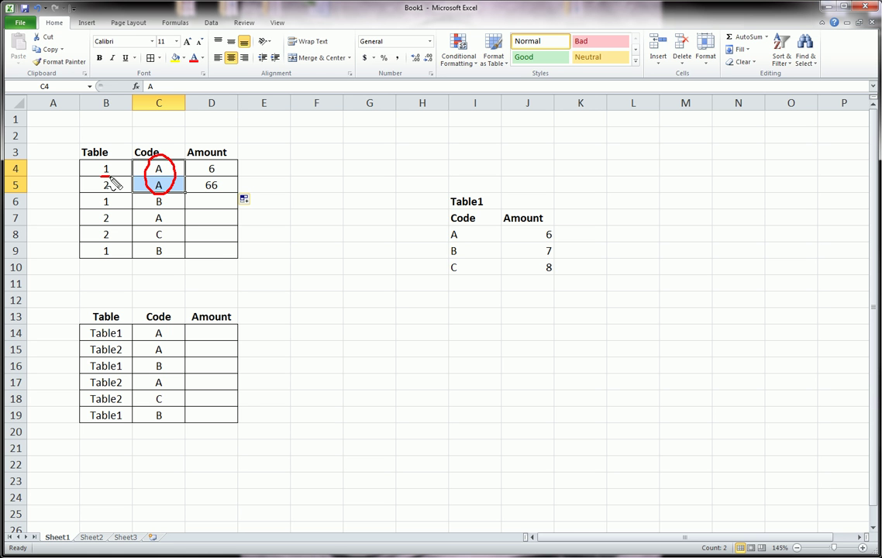
mouse_move(106, 176)
left_mouse_down()
mouse_move(116, 186)
mouse_move(107, 195)
mouse_move(93, 176)
left_mouse_up()
mouse_move(429, 193)
left_mouse_down()
mouse_move(504, 188)
mouse_move(557, 301)
mouse_move(430, 194)
left_mouse_up()
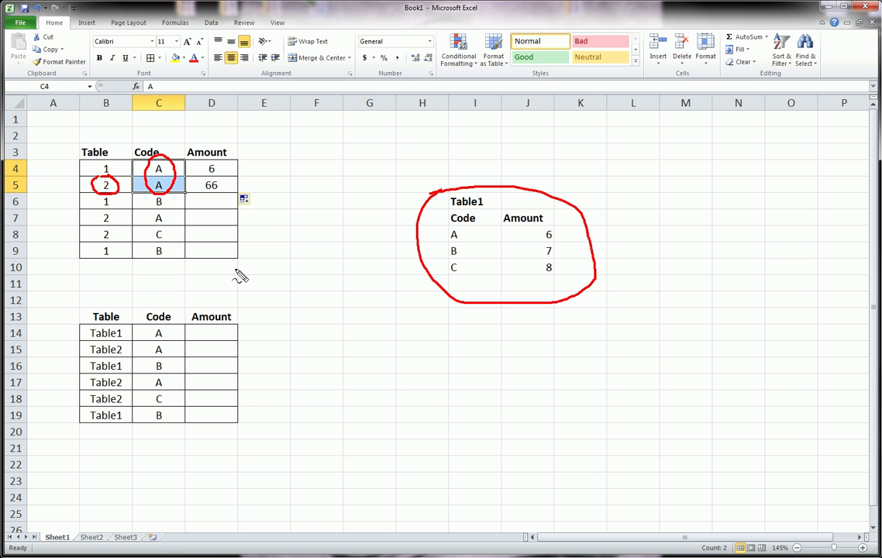
left_click(92, 537)
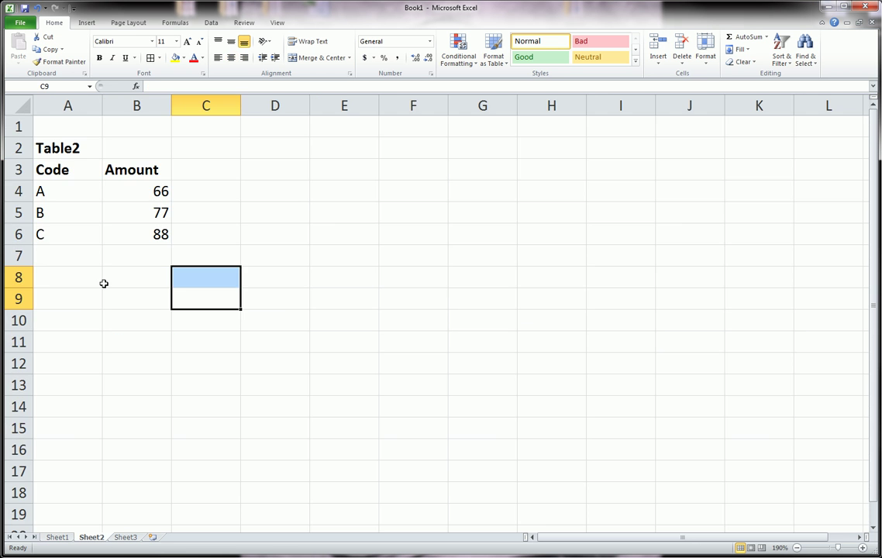
mouse_move(36, 180)
left_mouse_down()
mouse_move(157, 180)
mouse_move(128, 194)
mouse_move(48, 195)
mouse_move(23, 177)
left_mouse_up()
key("Escape")
left_click(71, 538)
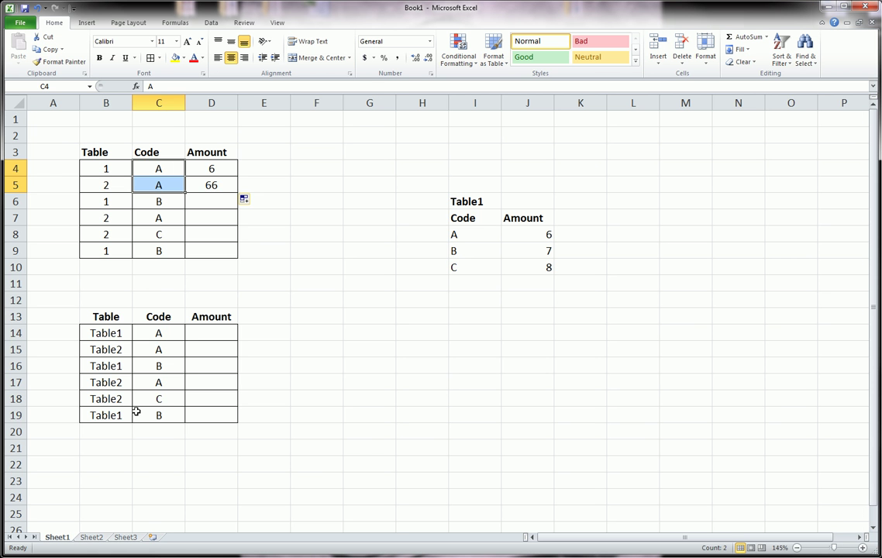
left_click(215, 169)
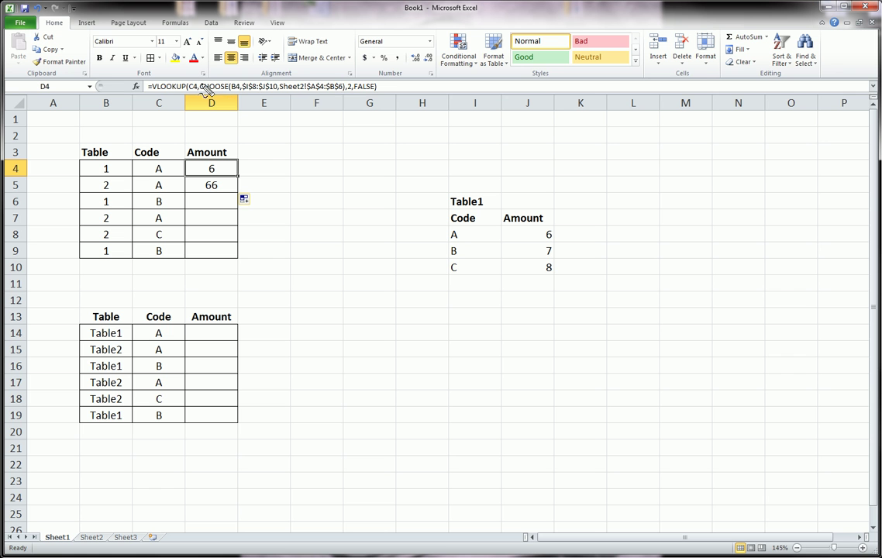
mouse_move(196, 80)
left_mouse_down()
mouse_move(351, 84)
mouse_move(342, 102)
mouse_move(248, 105)
mouse_move(212, 99)
mouse_move(196, 79)
left_mouse_up()
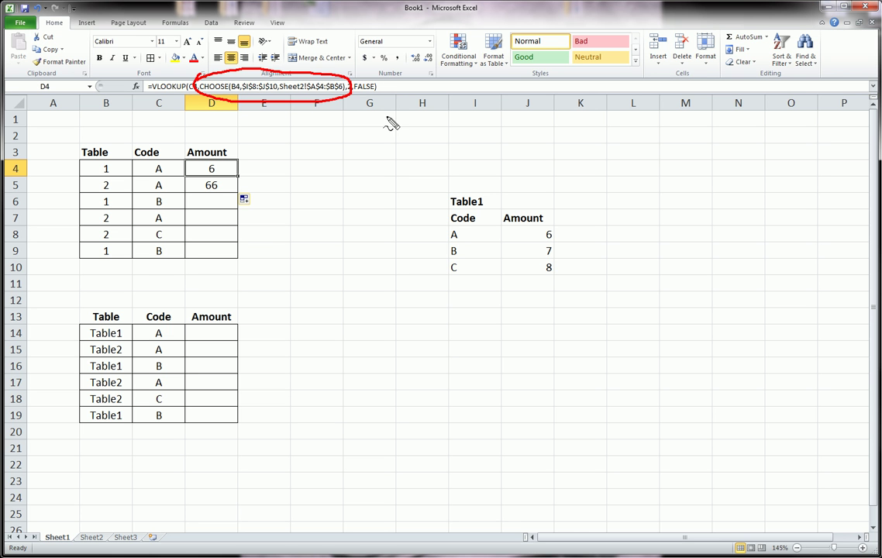
key("Escape")
left_click(234, 180)
Step: Fill the formula down to D9 and check D6's 7 against Table1's code B
left_click(221, 168)
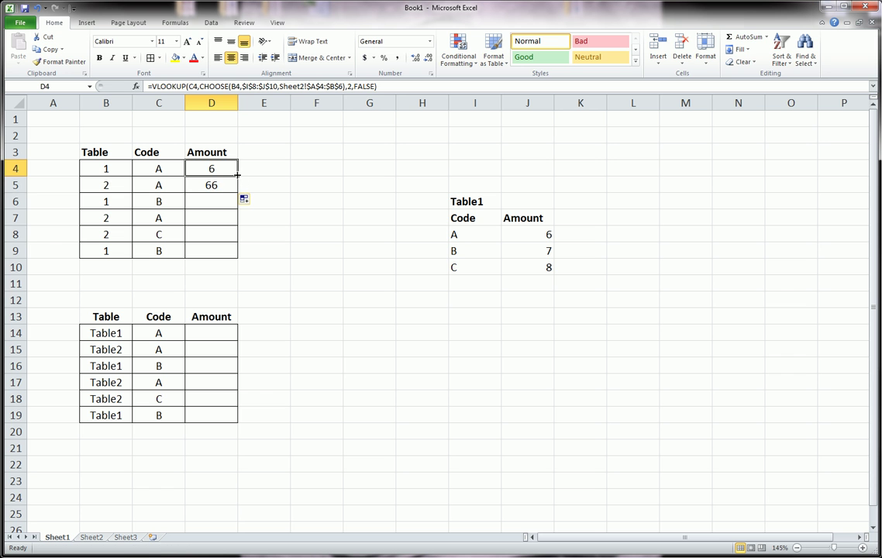
left_click_drag(237, 177, 230, 257)
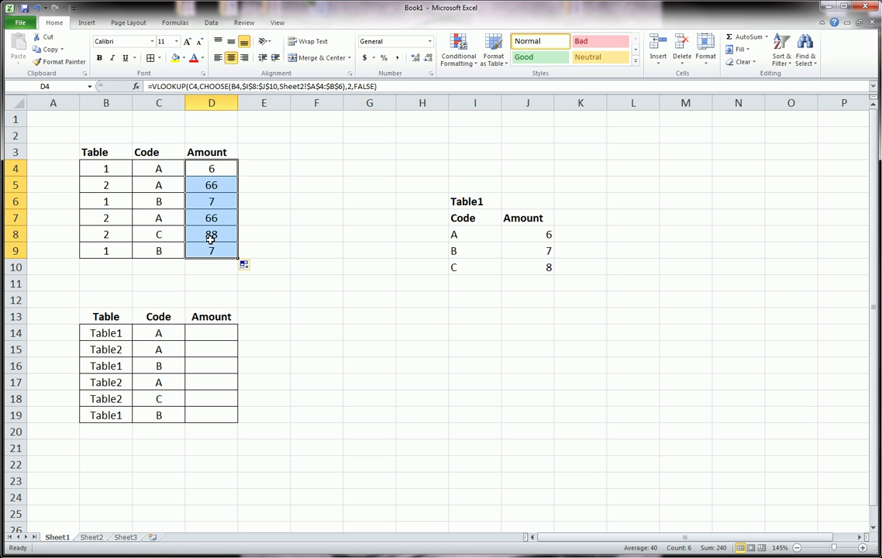
left_click(219, 199)
left_click(106, 199)
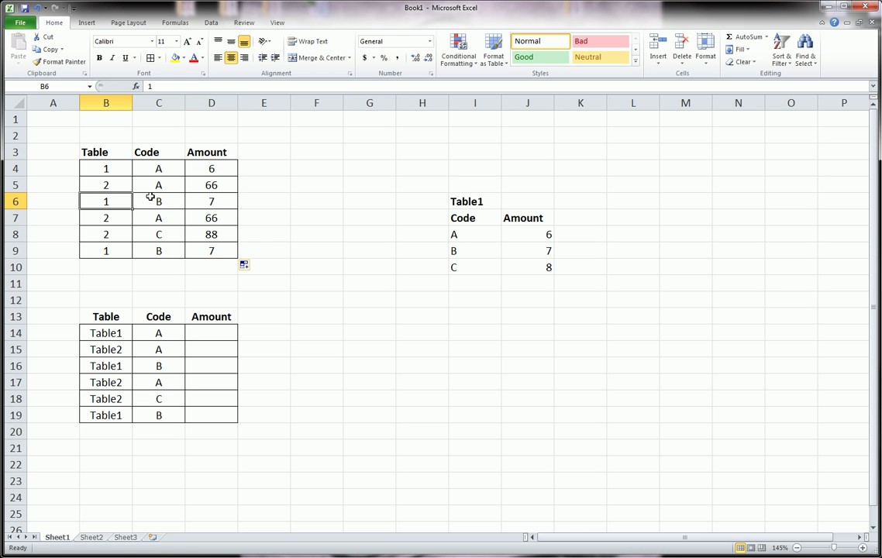
left_click(468, 232)
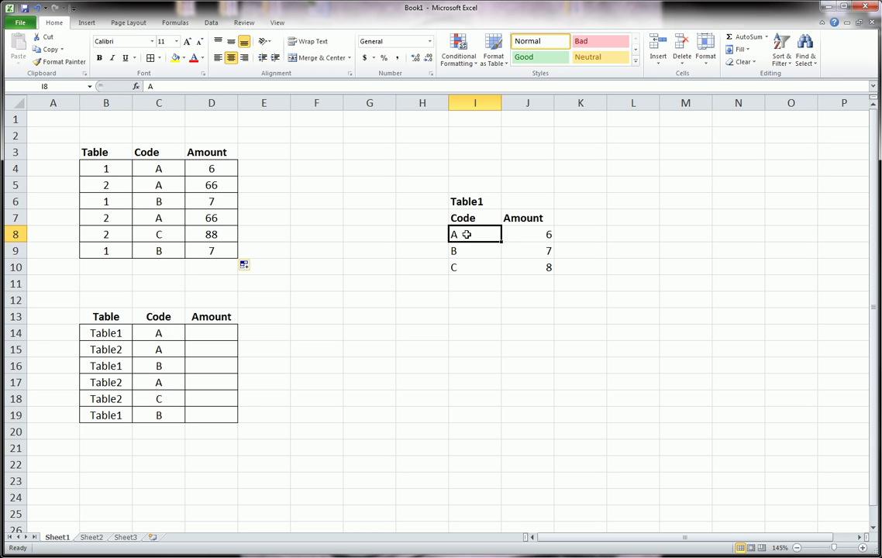
left_click(547, 249)
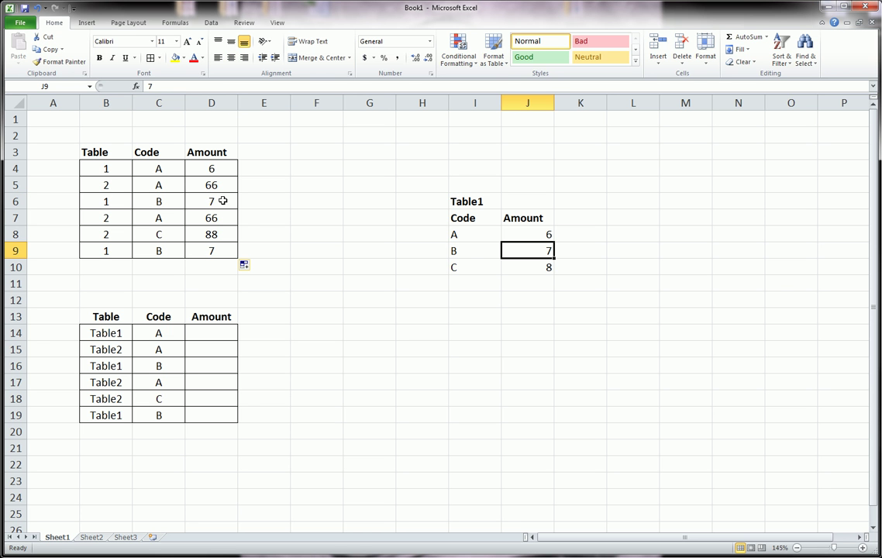
mouse_move(186, 193)
left_mouse_down()
mouse_move(240, 197)
mouse_move(190, 192)
mouse_move(147, 222)
mouse_move(105, 218)
mouse_move(98, 226)
left_mouse_up()
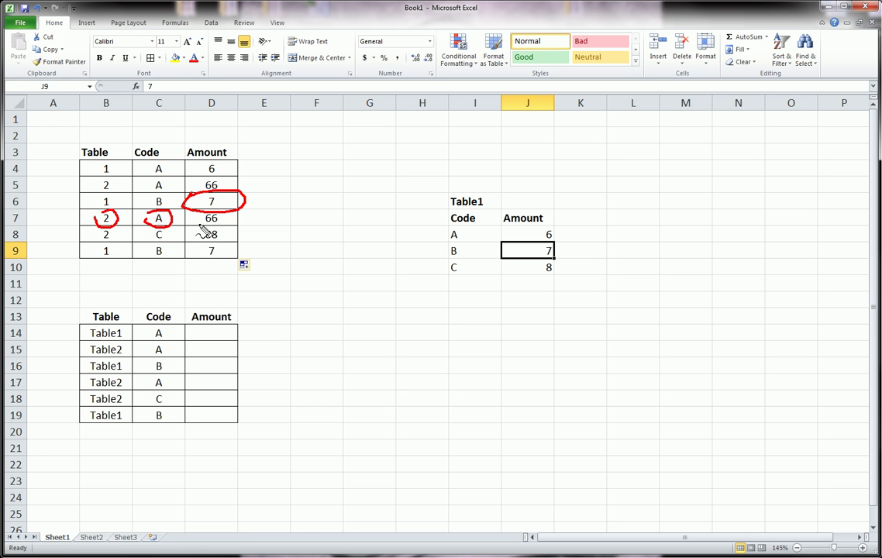
mouse_move(203, 231)
left_mouse_down()
mouse_move(233, 221)
mouse_move(186, 220)
left_mouse_up()
key("Escape")
Step: Compare the table-2 result of 66 against Sheet2's Table2
key("ctrl+Page_Down")
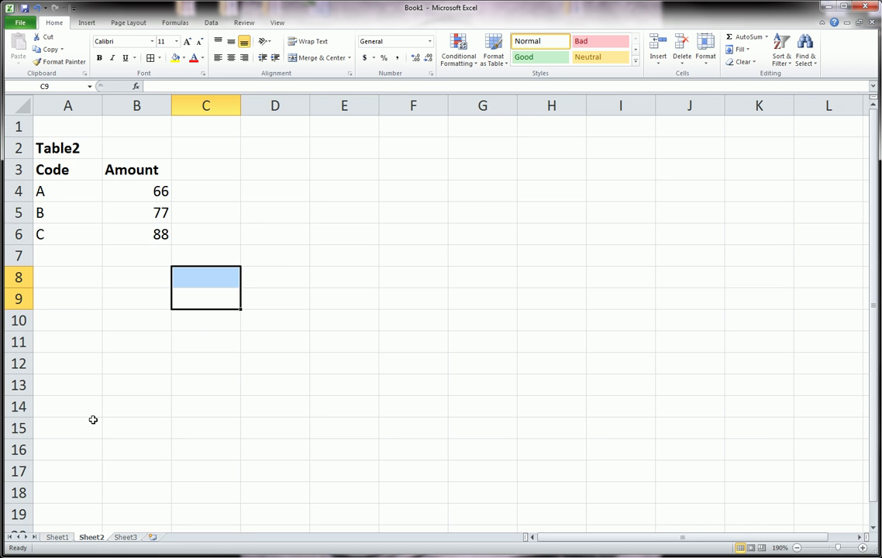
mouse_move(33, 195)
left_mouse_down()
mouse_move(160, 181)
mouse_move(57, 218)
mouse_move(112, 184)
left_mouse_up()
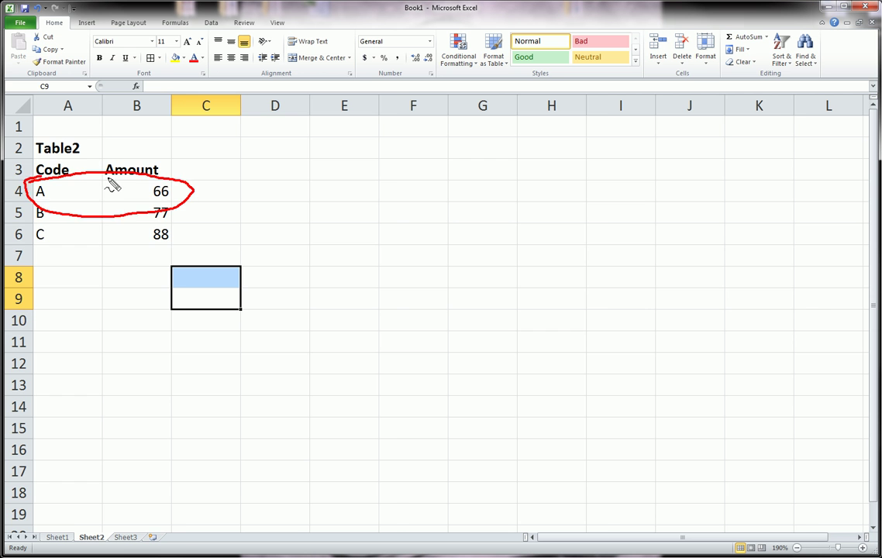
key("Escape")
key("ctrl+Page_Up")
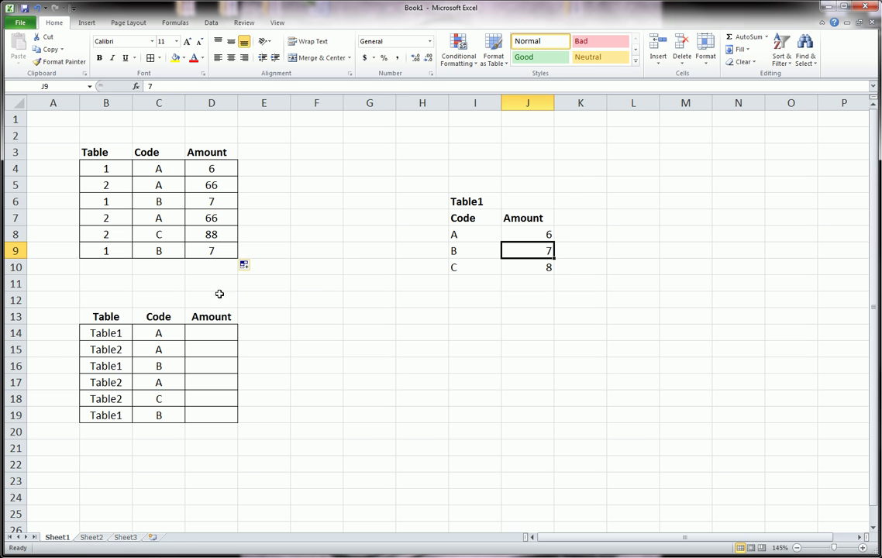
Step: Verify code C in C8 returns Table2's 88, then select an empty cell
left_click(162, 234)
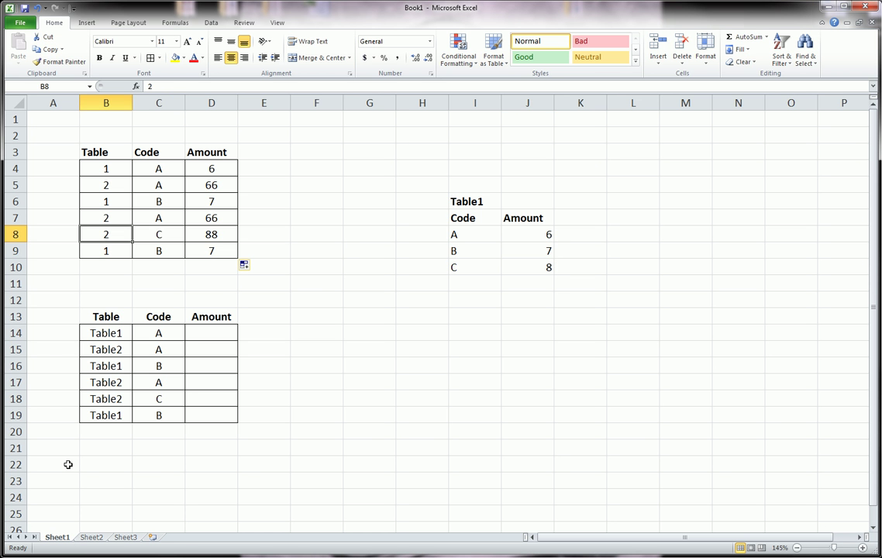
left_click(90, 536)
key("ctrl+2")
mouse_move(34, 224)
left_mouse_down()
mouse_move(124, 221)
mouse_move(153, 257)
left_mouse_up()
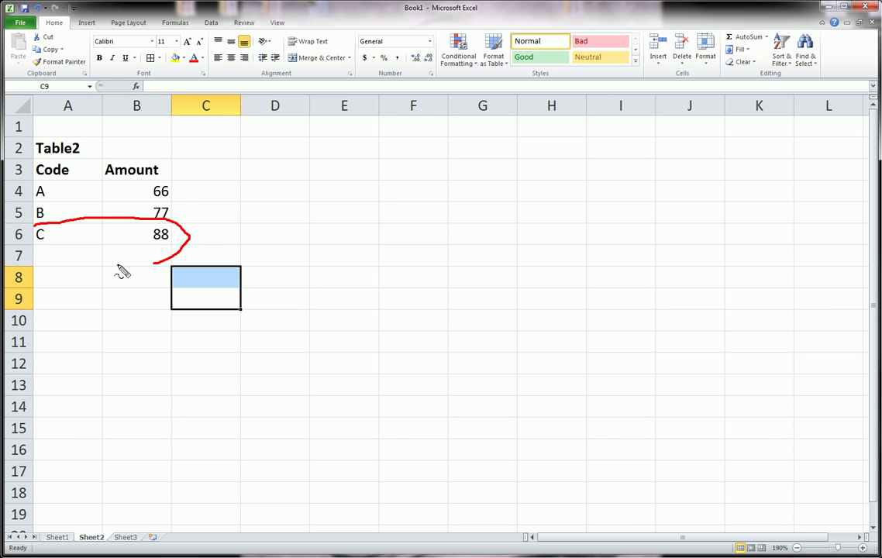
key("Escape")
key("ctrl+Page_Up")
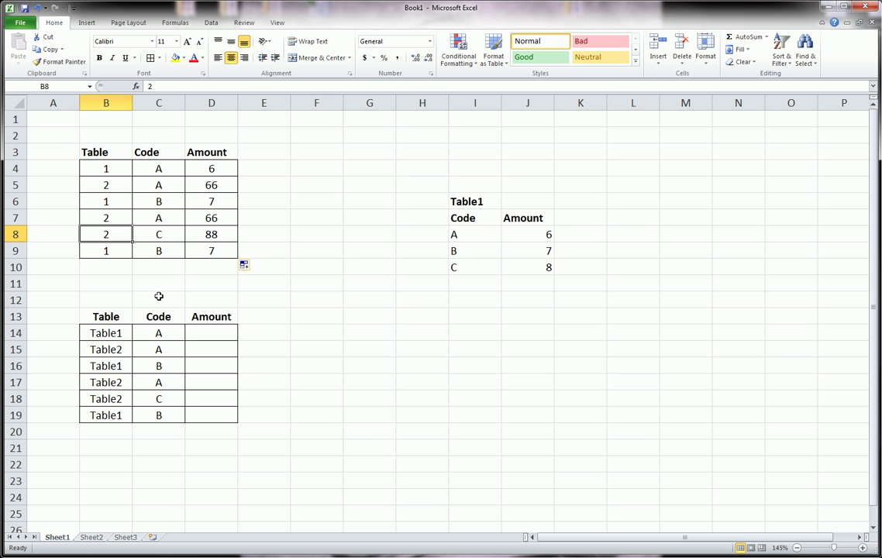
mouse_move(152, 245)
left_mouse_down()
mouse_move(177, 251)
mouse_move(151, 246)
mouse_move(104, 260)
left_mouse_up()
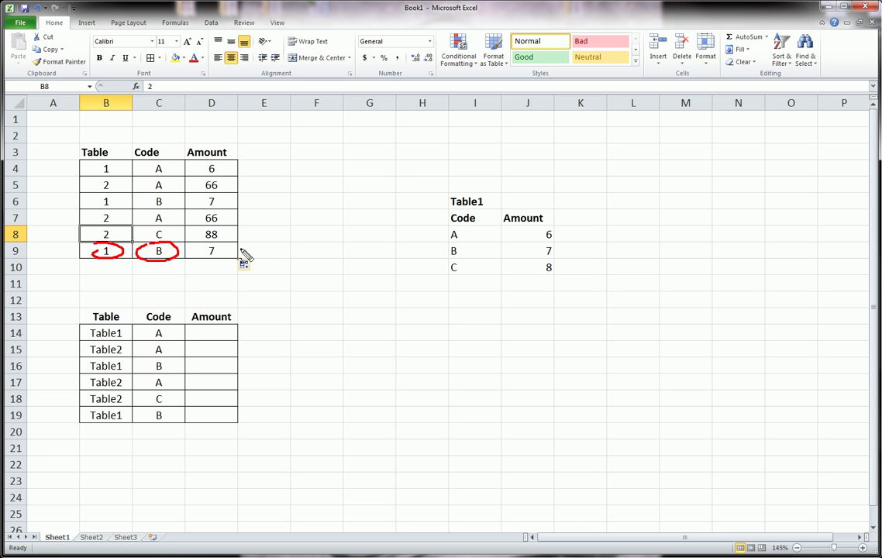
mouse_move(449, 245)
left_mouse_down()
mouse_move(570, 248)
mouse_move(426, 260)
mouse_move(461, 243)
left_mouse_up()
key("Escape")
left_click(399, 344)
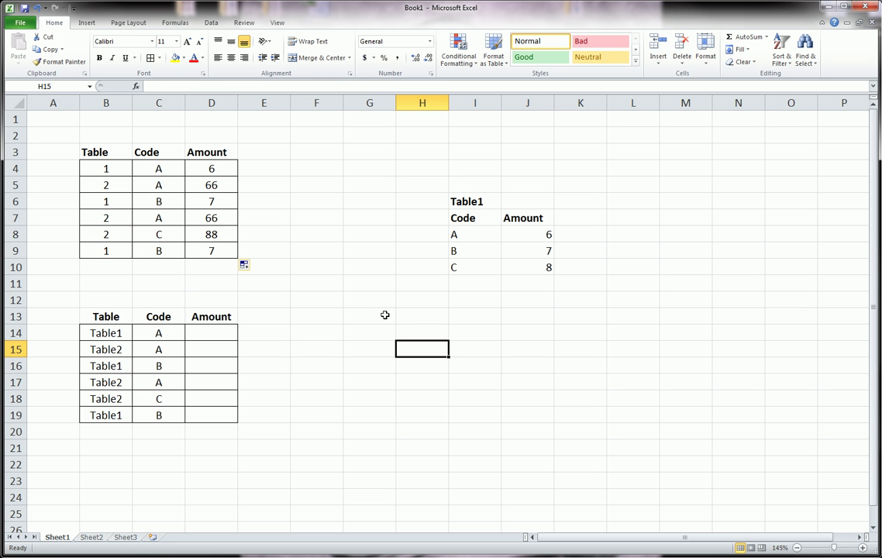
left_click(212, 169)
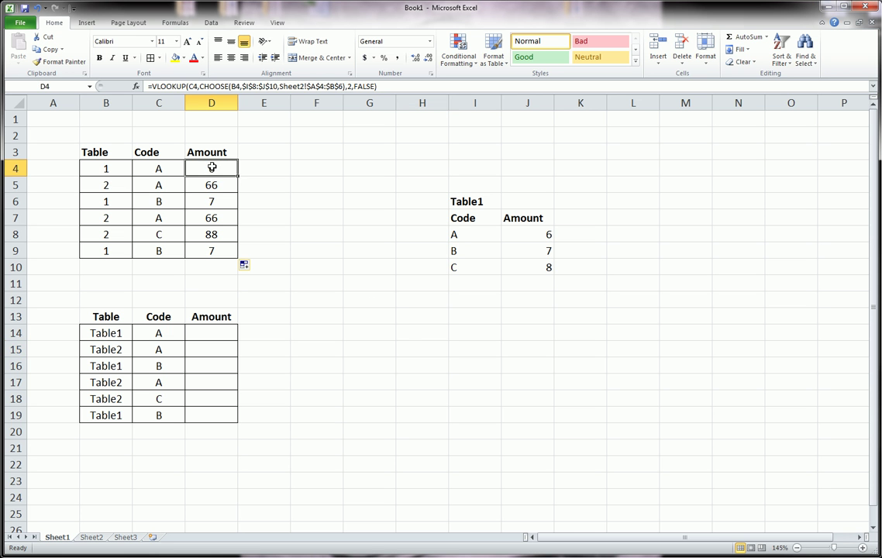